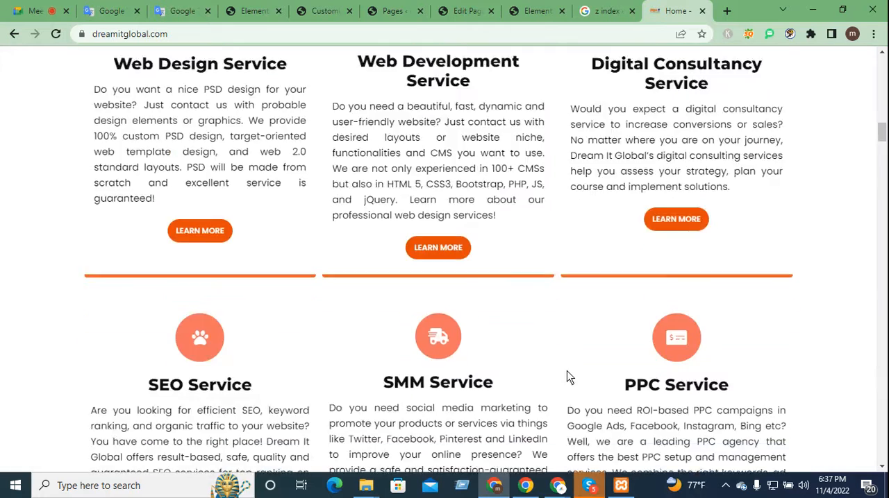
Step: Look over the Dream IT Global home page, from its service and feature cards back up to the hero section
scroll(567, 374, down, 20)
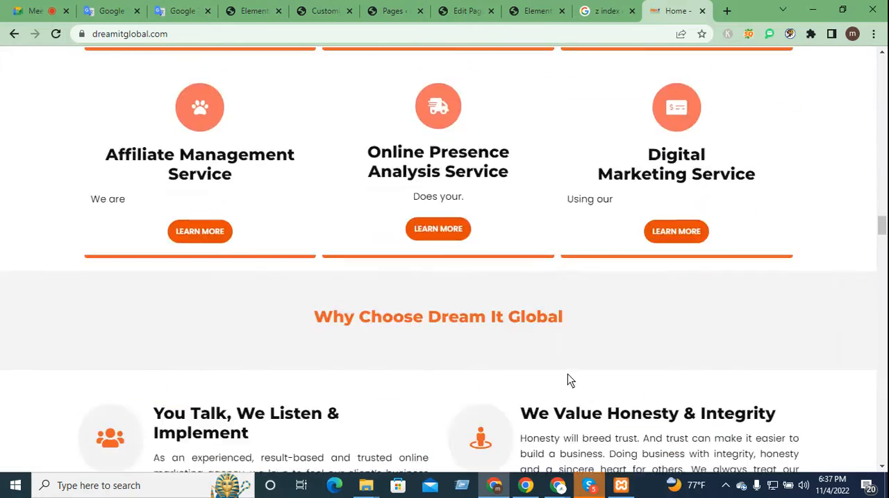
scroll(576, 373, down, 20)
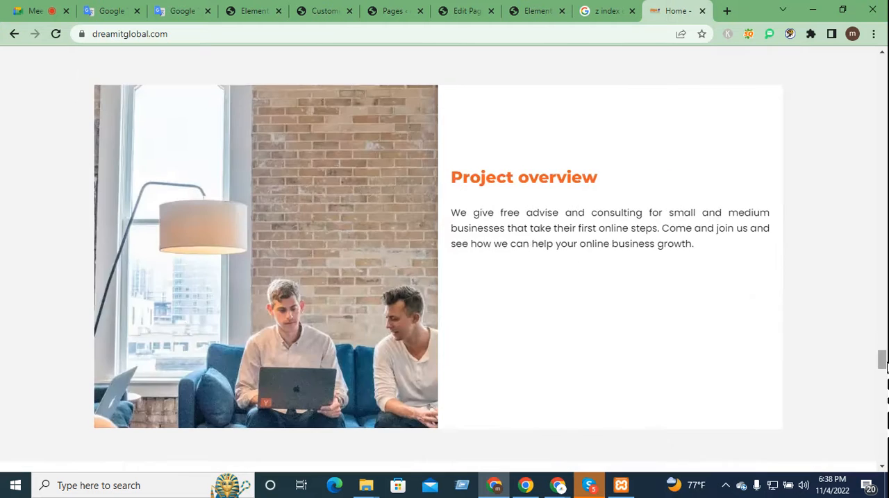
drag(883, 365, 884, 75)
scroll(882, 76, down, 2)
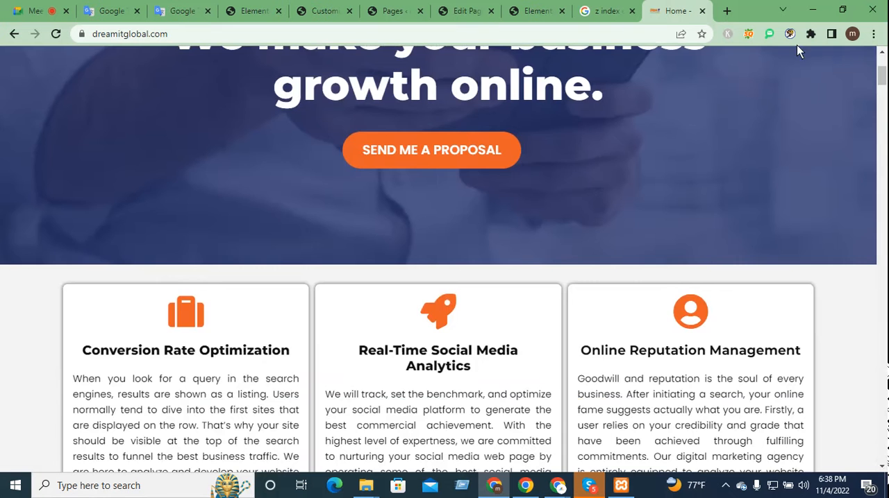
scroll(744, 259, up, 3)
scroll(744, 229, down, 5)
scroll(744, 224, up, 4)
Step: Examine the home page's sections in order, from the hero headline through the feature cards and services to the contact form
scroll(540, 289, down, 3)
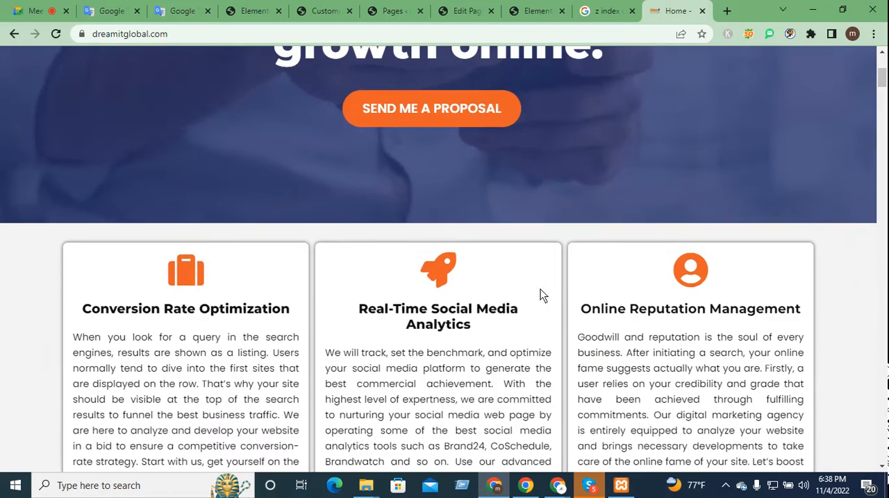
scroll(548, 264, up, 4)
drag(604, 307, 271, 267)
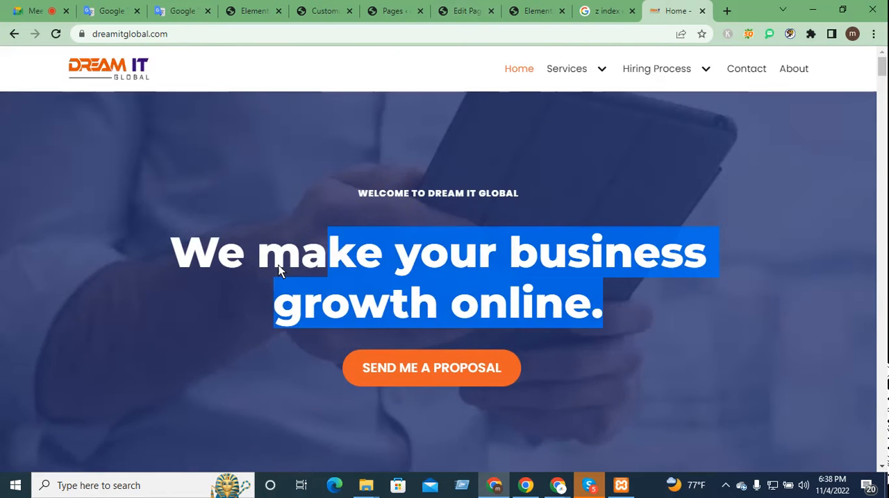
scroll(507, 361, down, 5)
drag(529, 381, 72, 273)
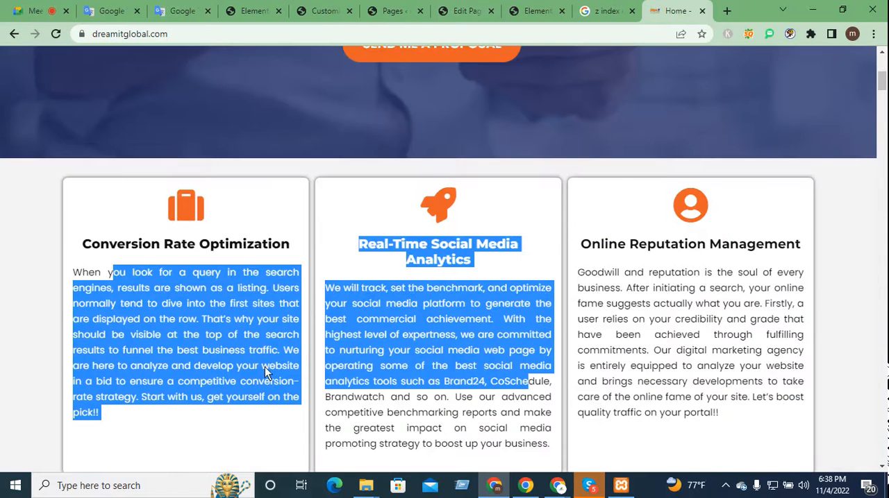
scroll(278, 347, down, 5)
drag(301, 307, 42, 198)
scroll(354, 360, down, 6)
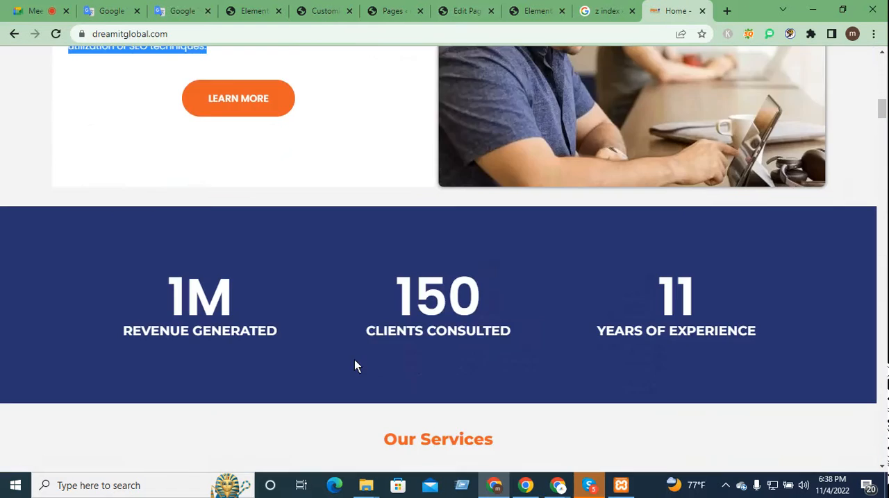
drag(809, 259, 378, 163)
scroll(656, 423, down, 7)
scroll(658, 429, down, 15)
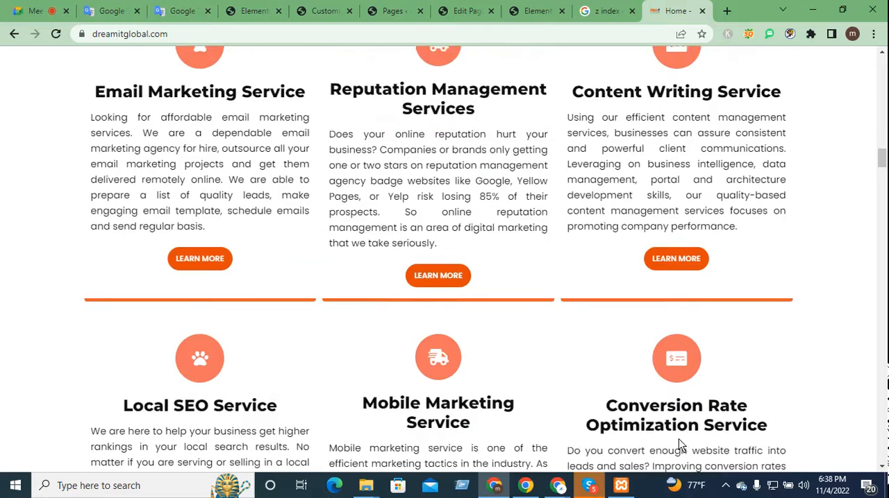
drag(883, 207, 882, 451)
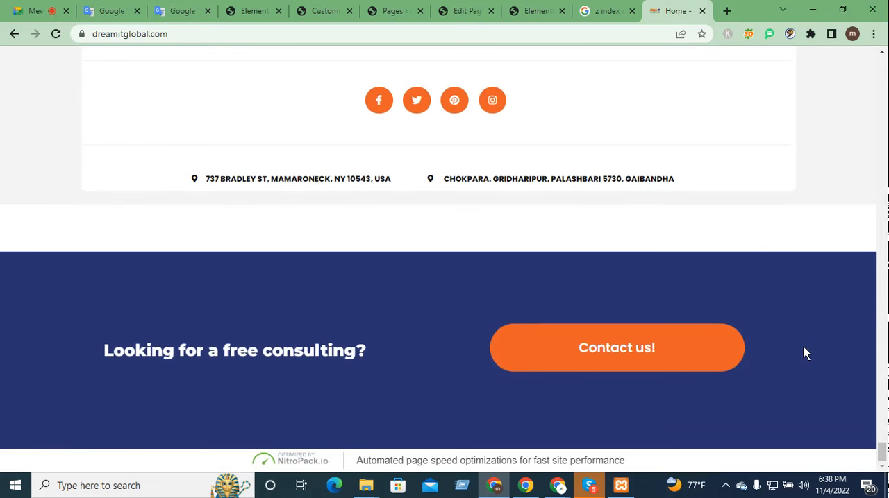
scroll(808, 348, up, 5)
Step: Check the "kjdftd dted" page's Elementor layout, its Edit Page screen and the WordPress pages list
click(537, 10)
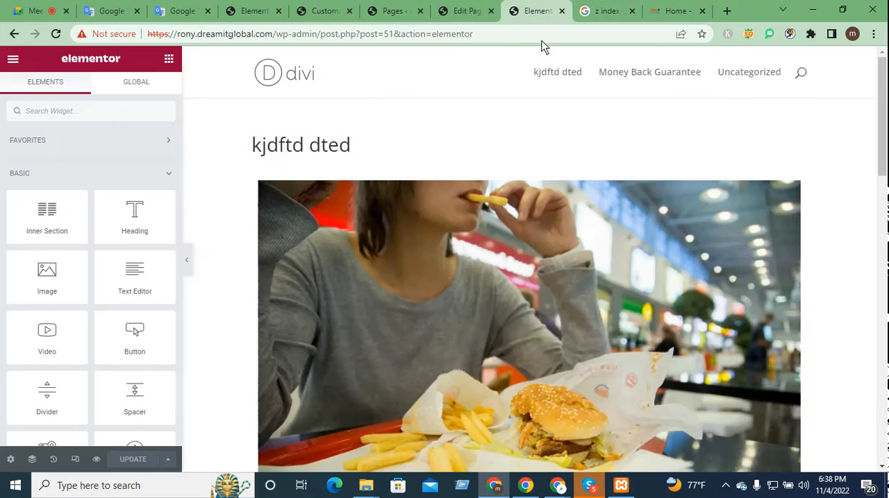
click(466, 10)
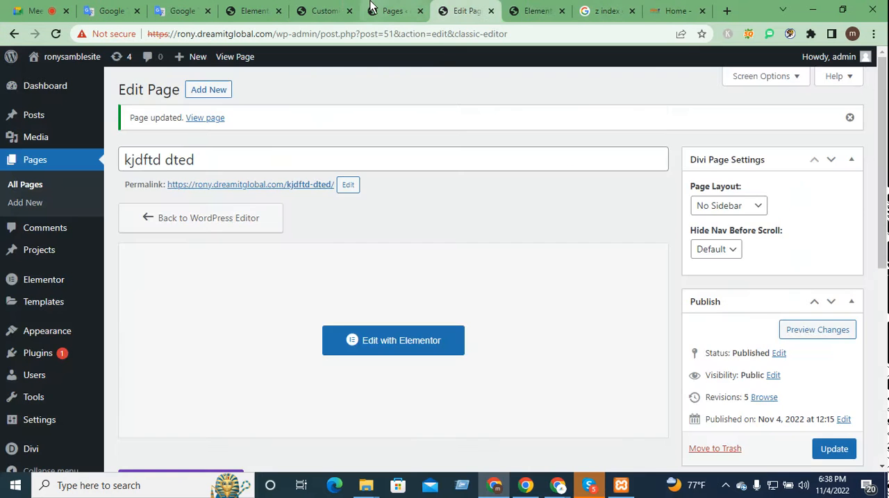
click(395, 11)
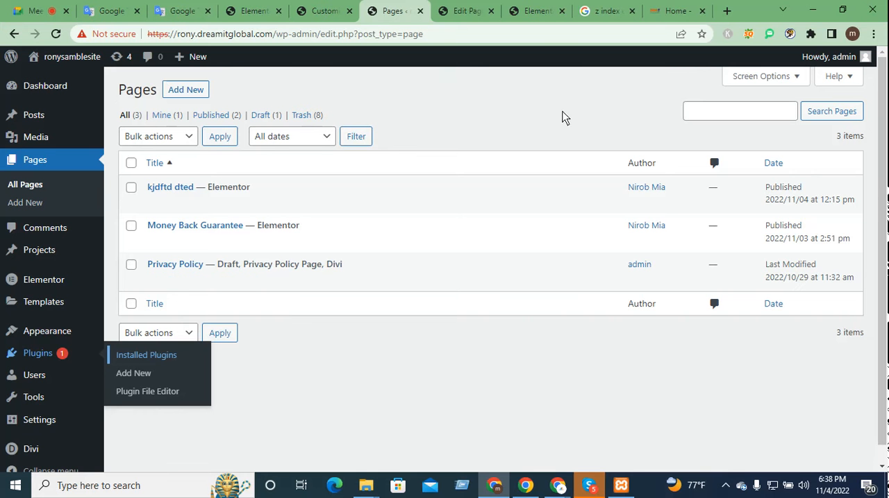
click(546, 10)
scroll(518, 341, down, 5)
scroll(533, 376, down, 5)
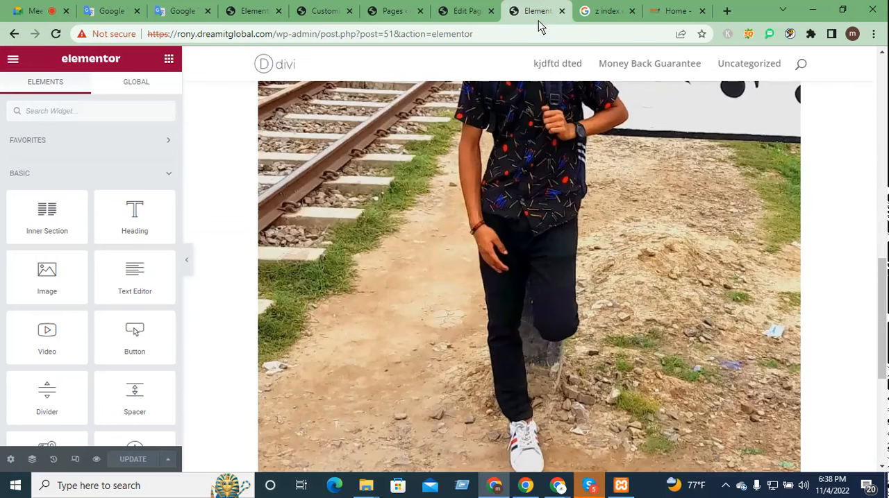
Step: Close the open Elementor editor and reopen the "kjdftd dted" page for editing with Elementor
middle_click(535, 5)
click(470, 6)
click(397, 6)
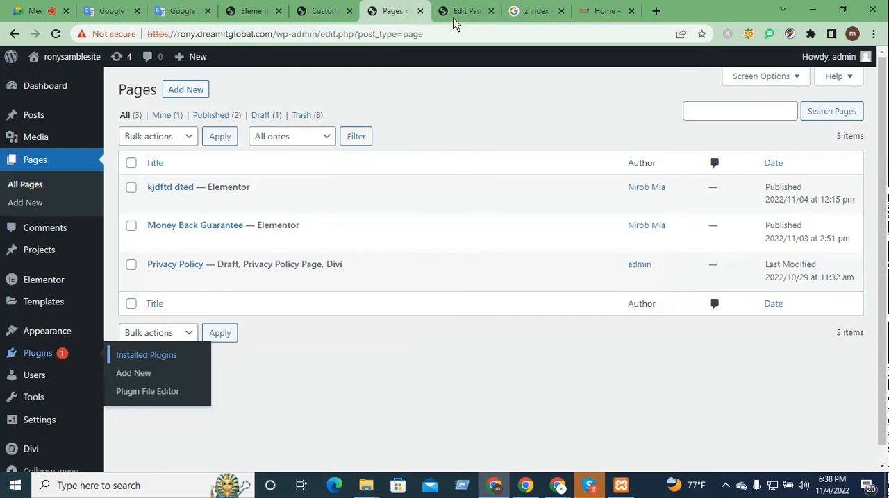
click(454, 10)
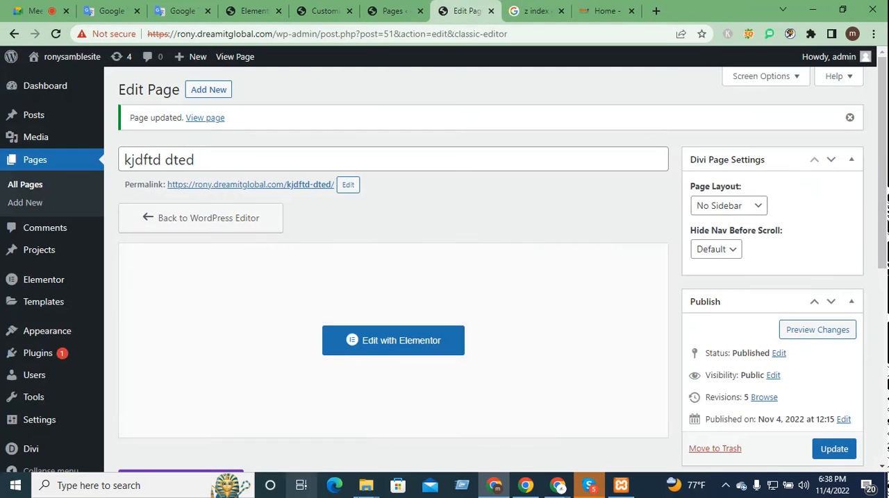
click(407, 345)
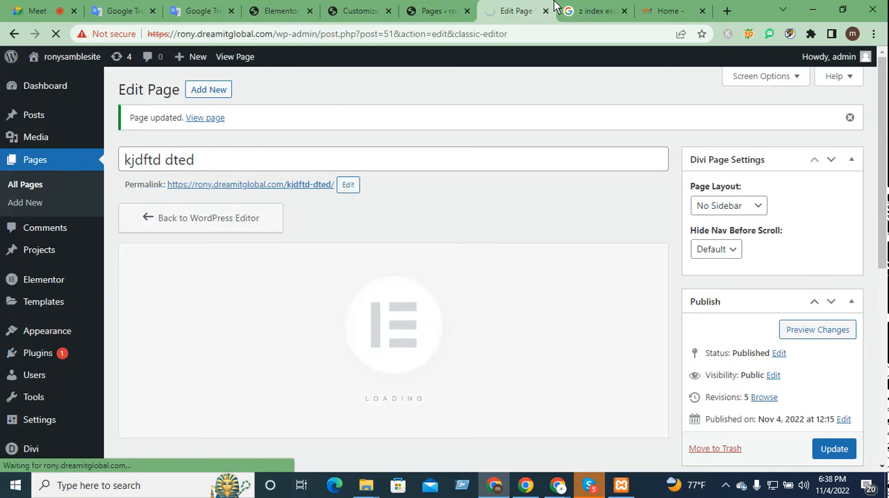
Step: Close the z-index search page and return to the loading Elementor editor
click(583, 10)
key(ctrl+w)
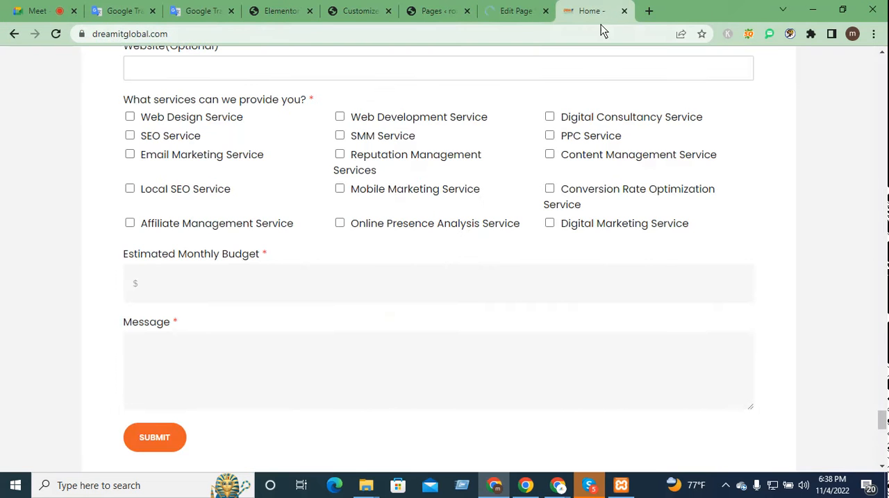
click(519, 10)
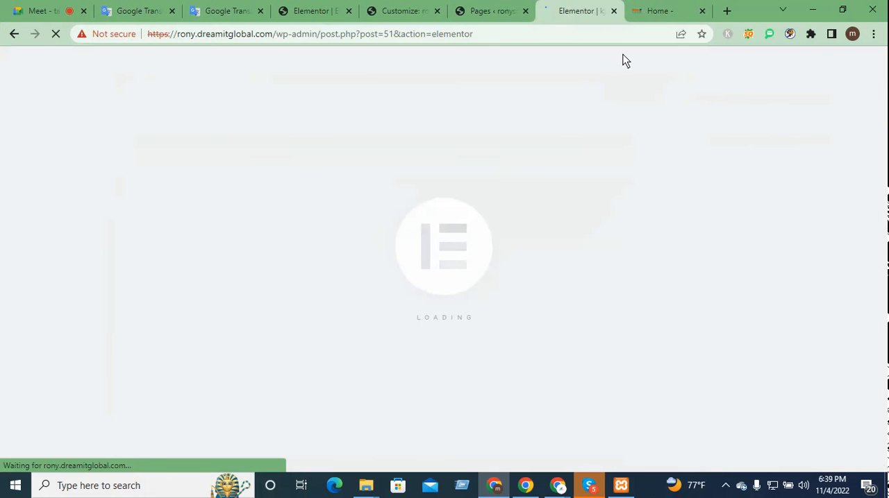
click(651, 12)
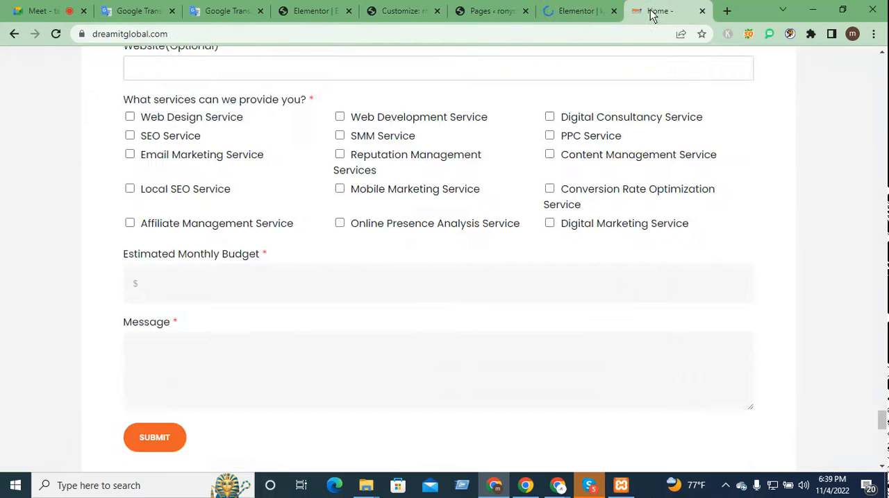
scroll(604, 333, up, 10)
click(576, 8)
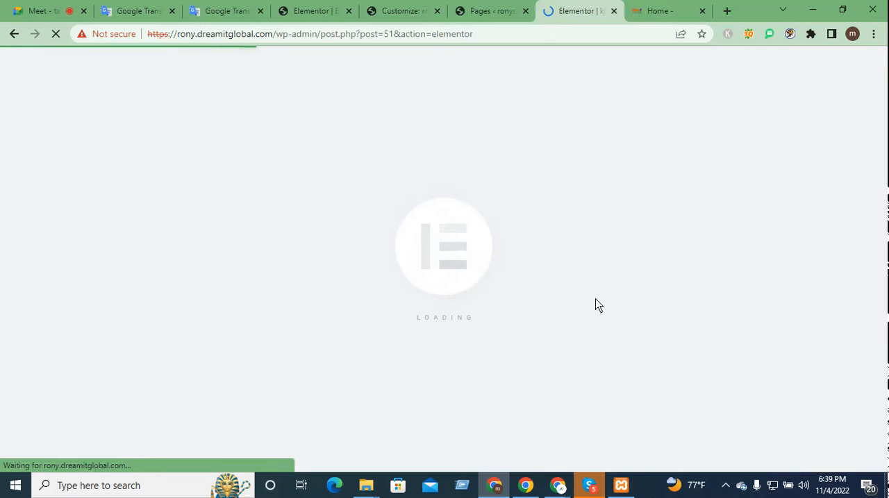
click(650, 9)
click(571, 8)
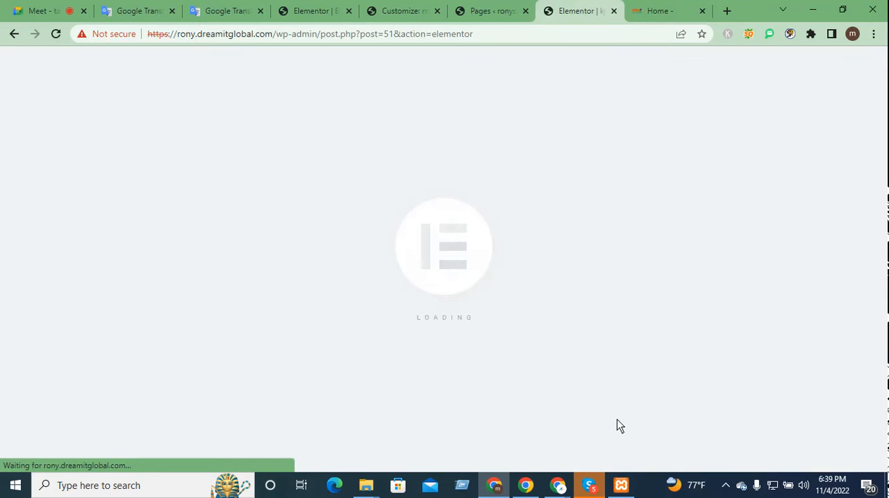
click(507, 10)
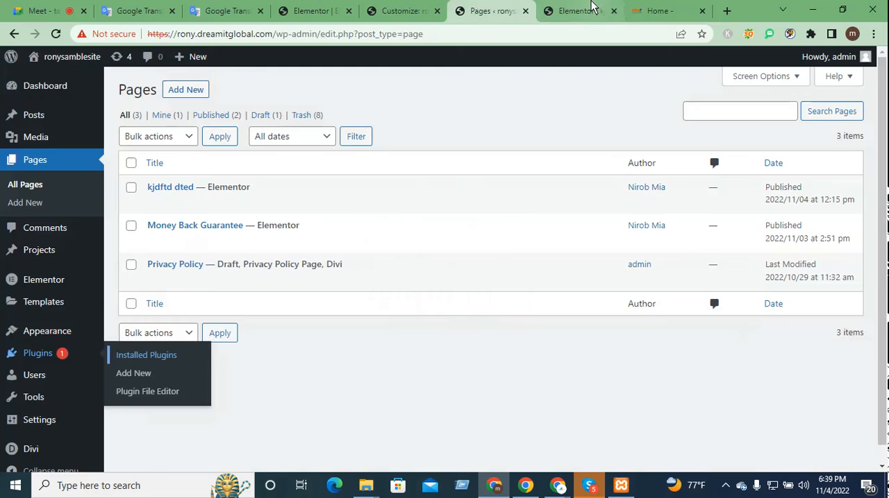
click(575, 10)
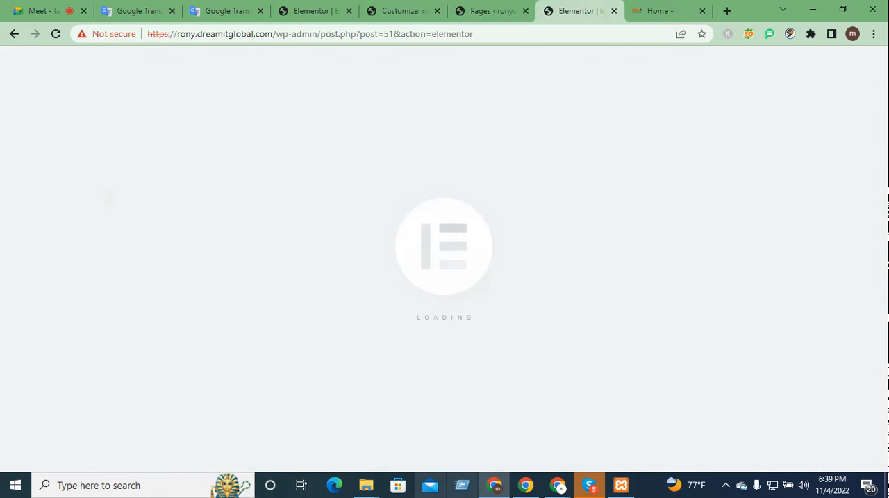
Step: Examine the three feature cards below the hero section on the Dream IT Global home page
click(666, 9)
scroll(597, 360, up, 10)
scroll(585, 354, up, 15)
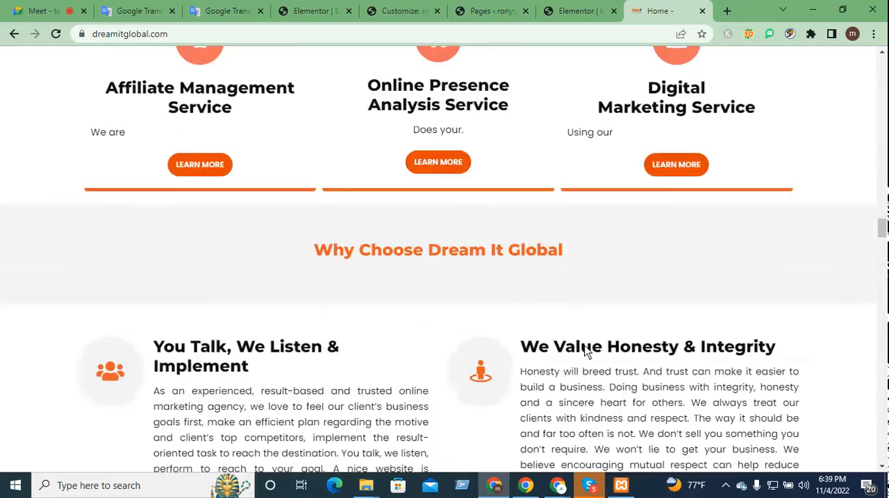
scroll(583, 346, up, 15)
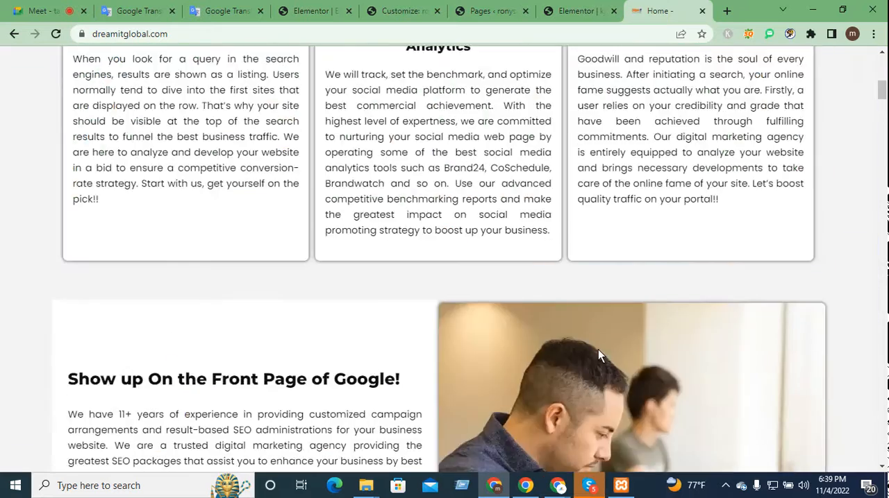
scroll(585, 351, down, 5)
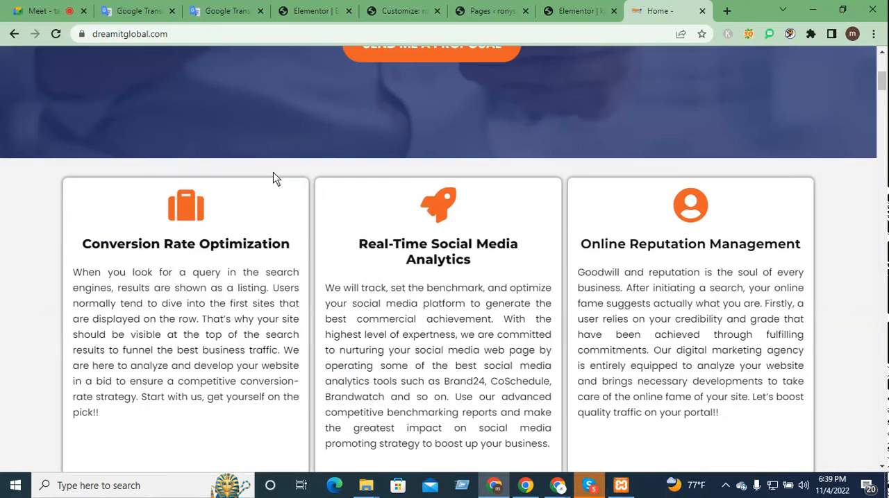
Step: In the Elementor editor, insert a three-column section with narrow outer columns and a wide middle column directly above the railway photo
click(577, 11)
scroll(540, 376, down, 5)
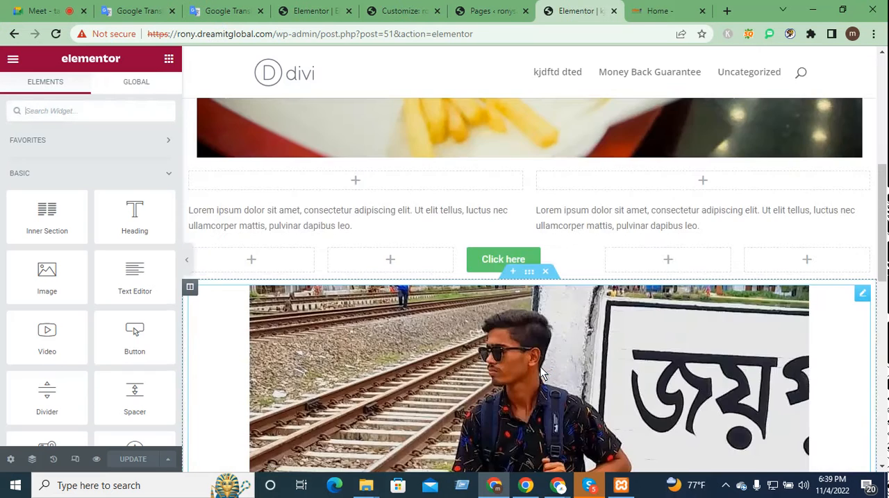
scroll(538, 368, up, 5)
scroll(565, 357, down, 5)
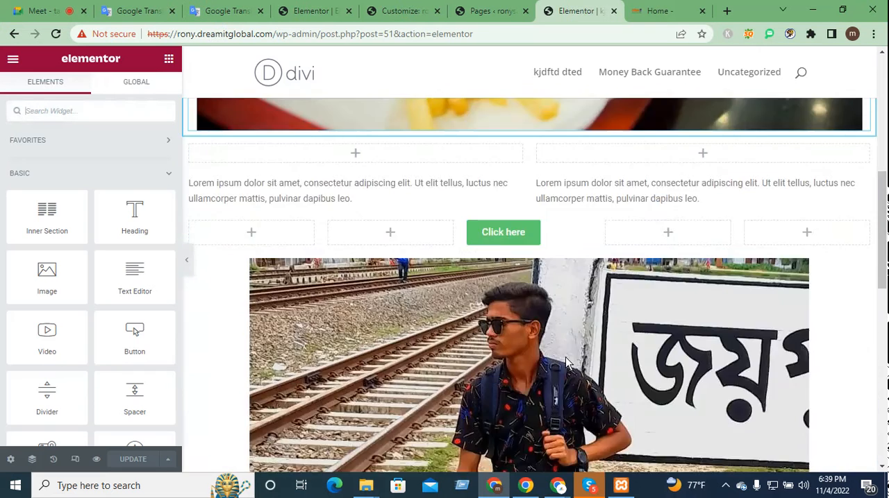
scroll(566, 357, down, 8)
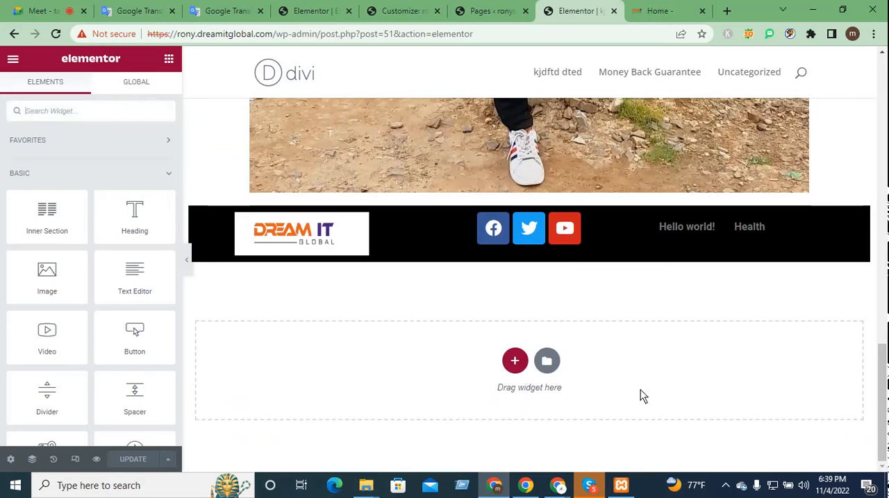
scroll(640, 395, up, 2)
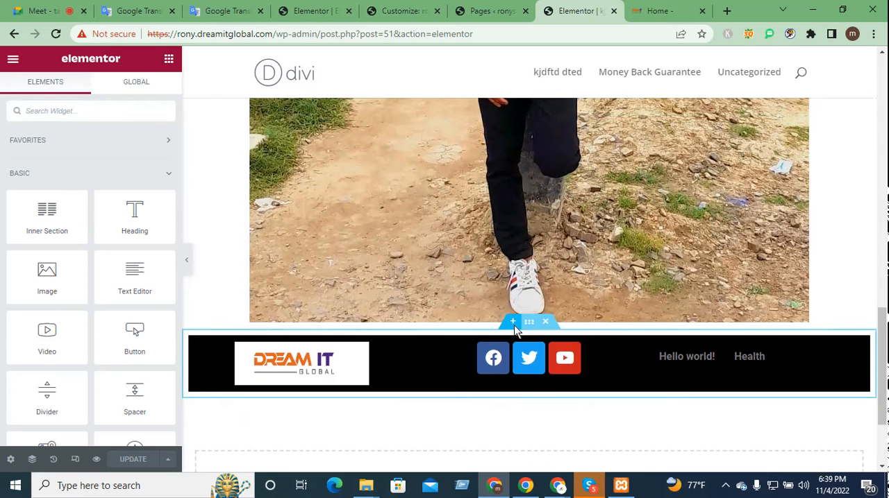
scroll(515, 330, up, 5)
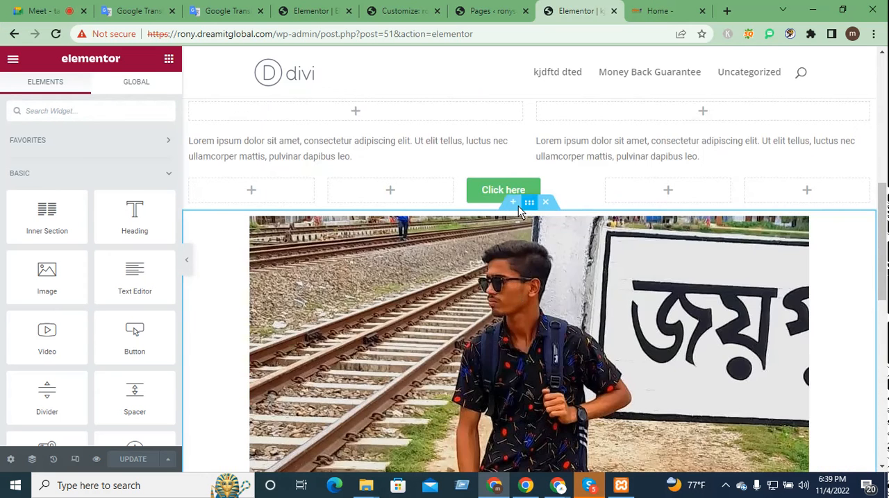
click(513, 203)
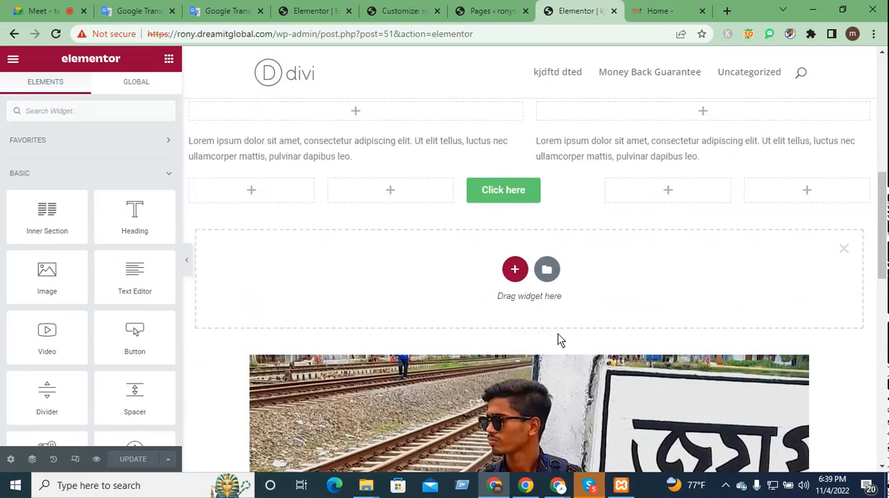
scroll(601, 365, down, 2)
scroll(601, 366, up, 2)
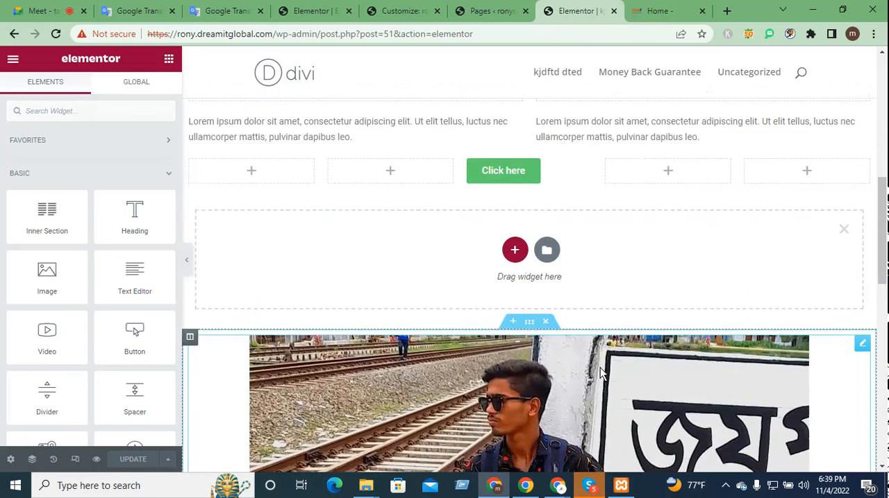
click(515, 270)
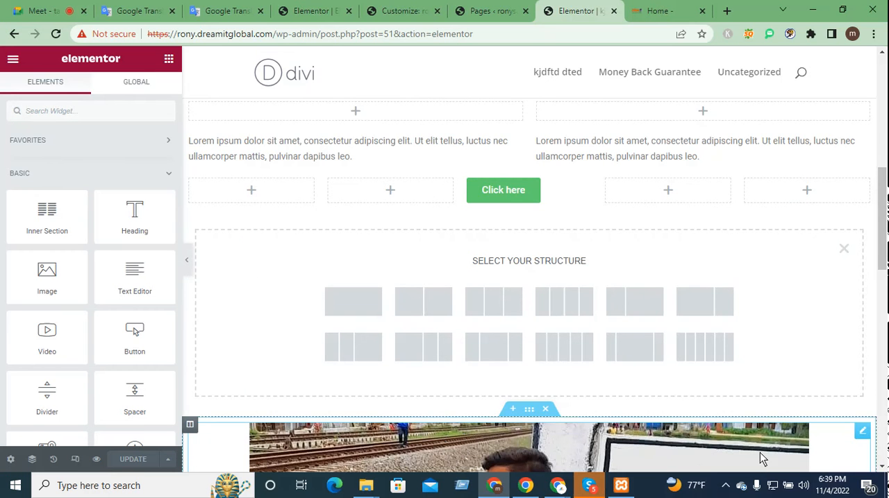
click(635, 351)
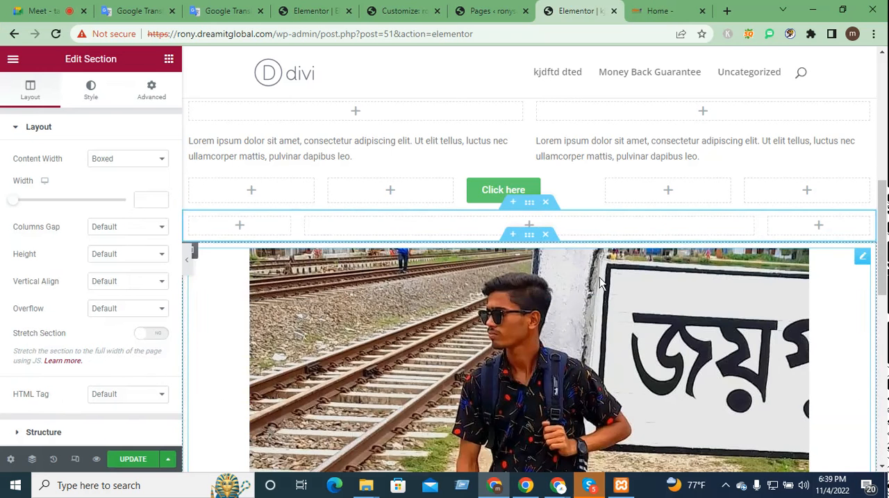
Step: Add an Image widget to the new section's narrow first column and choose the garage picture aaaaaaa.jpg from the media library
click(239, 226)
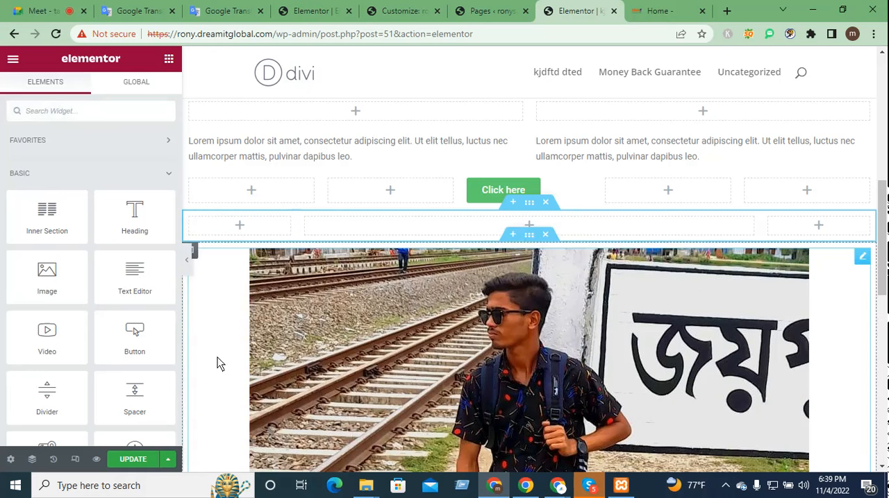
drag(54, 281, 244, 225)
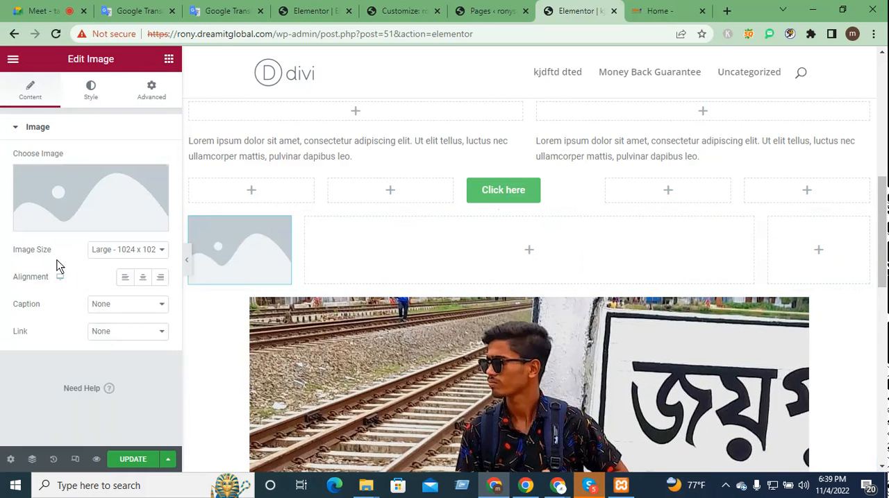
click(57, 208)
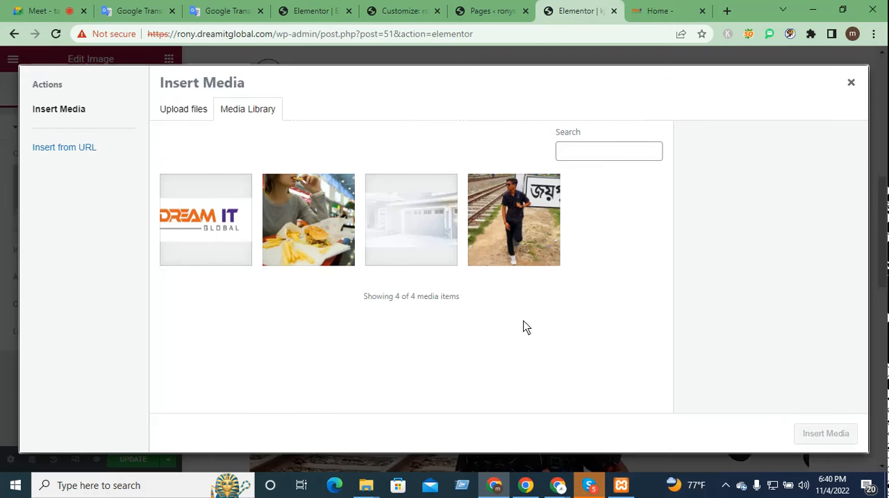
click(419, 236)
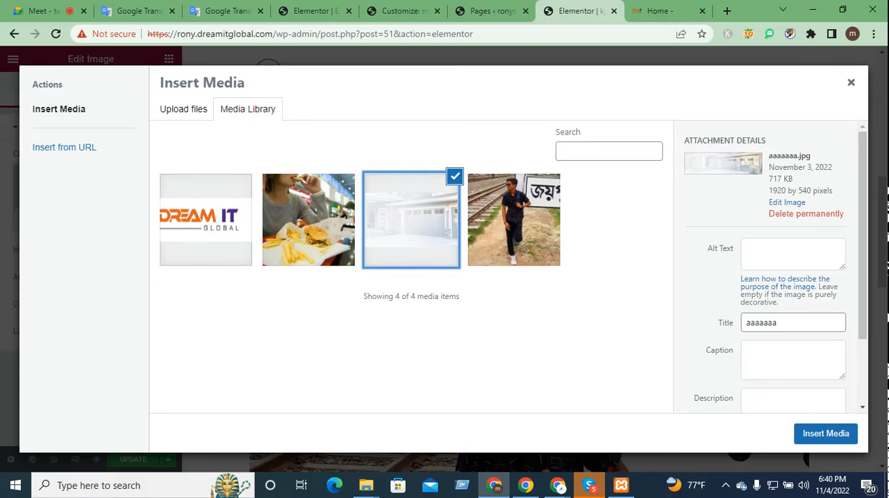
click(833, 435)
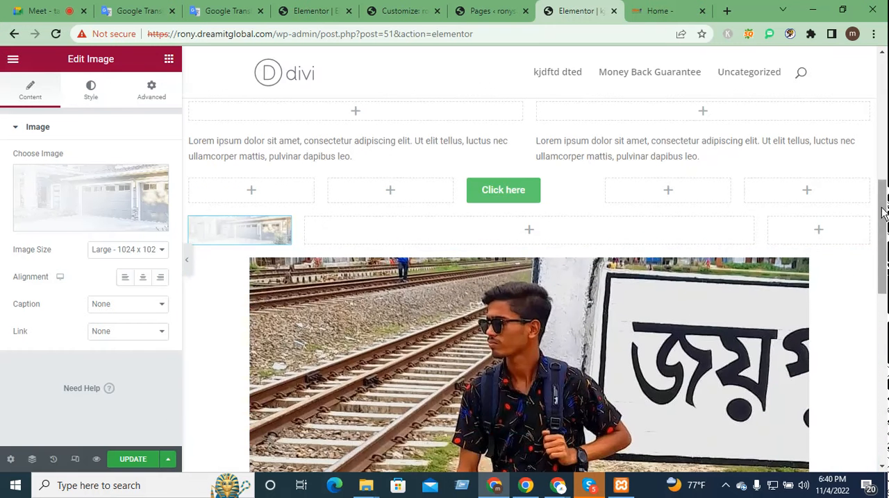
Step: Add an Image widget to the section's narrow last column and choose the burger and fries photo from the media library
click(819, 235)
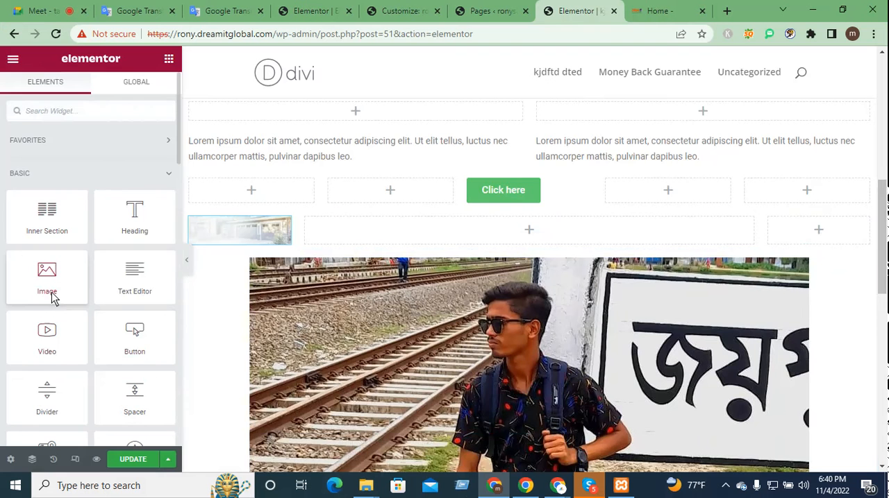
drag(52, 297, 854, 253)
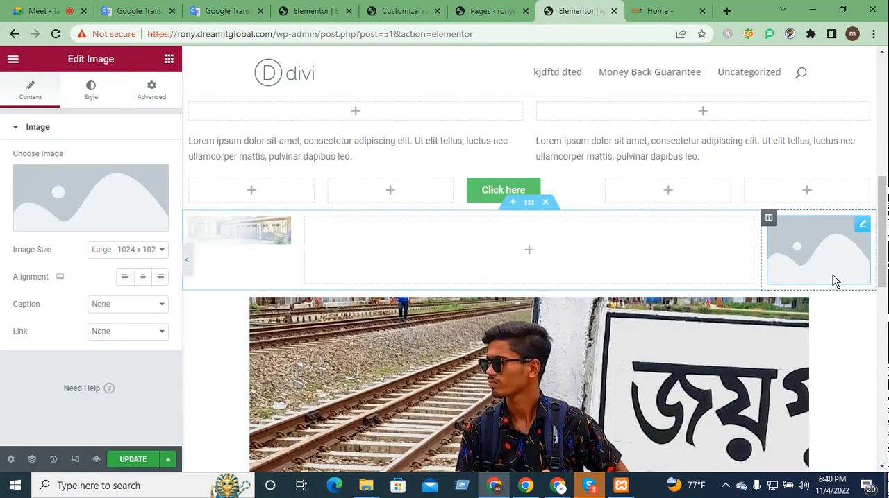
click(78, 215)
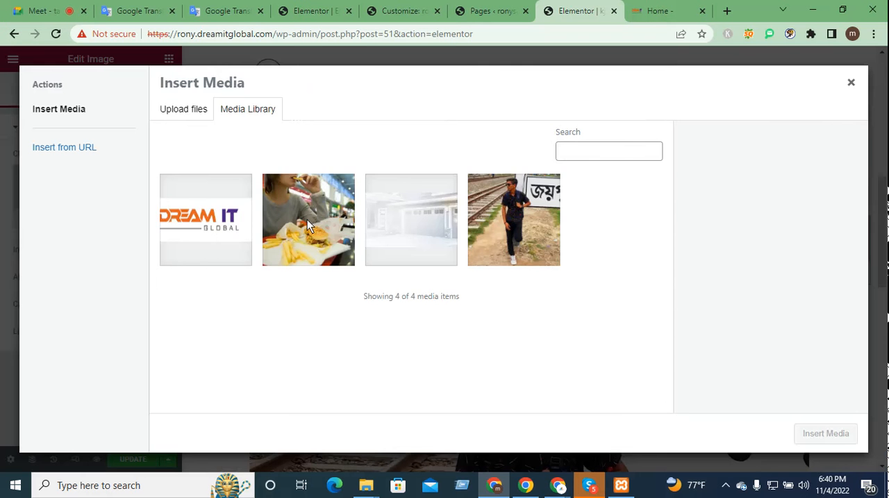
click(307, 220)
click(847, 433)
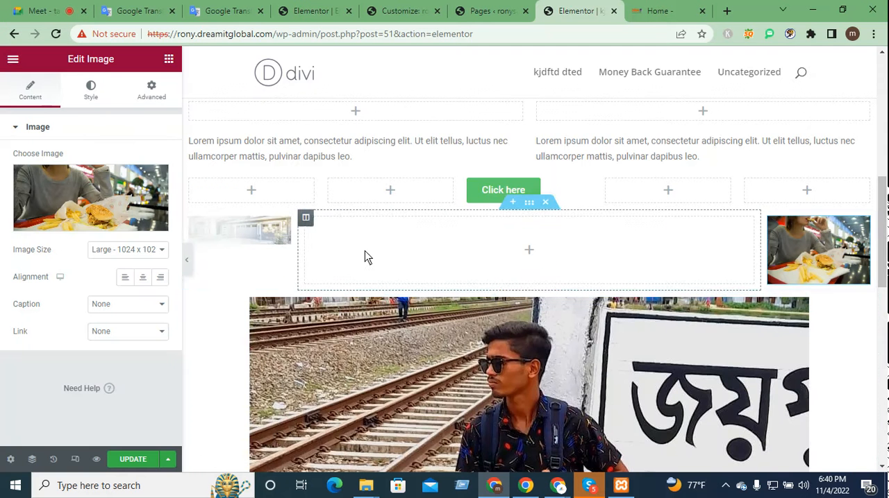
Step: Replace the garage picture in the first column with the burger and fries photo 3-who-056149-img.tmb-1366v.jpg
click(272, 240)
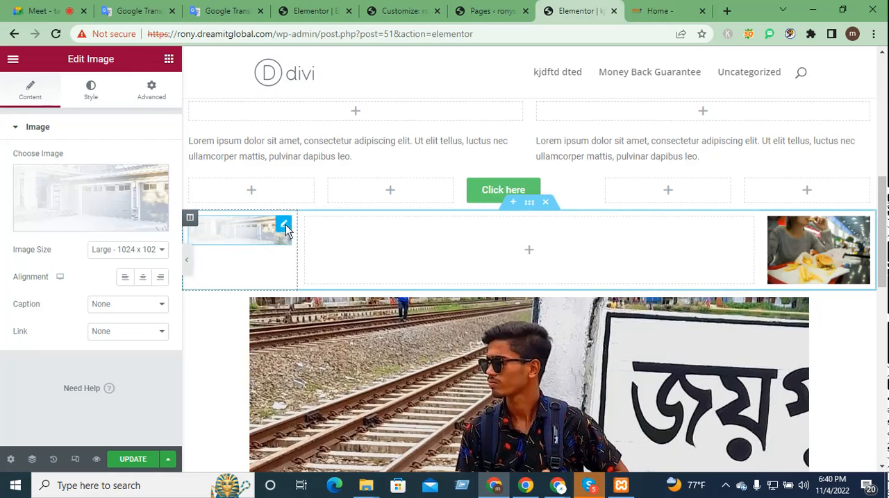
click(110, 216)
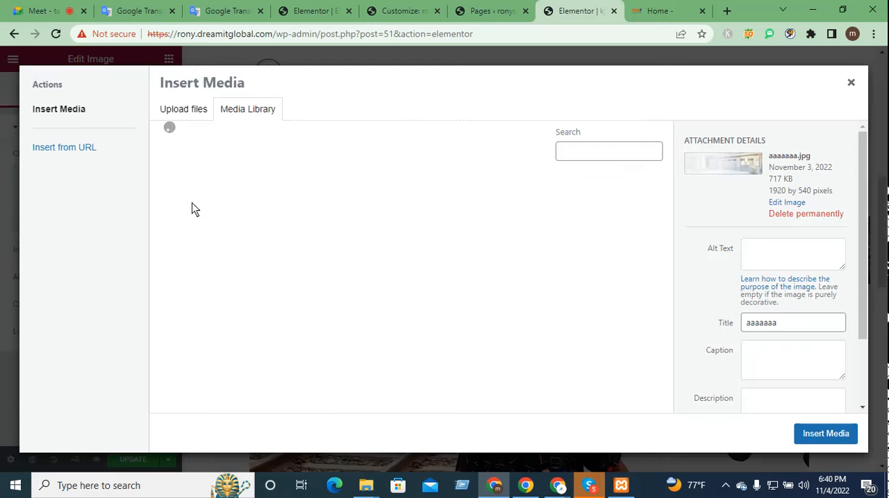
click(302, 227)
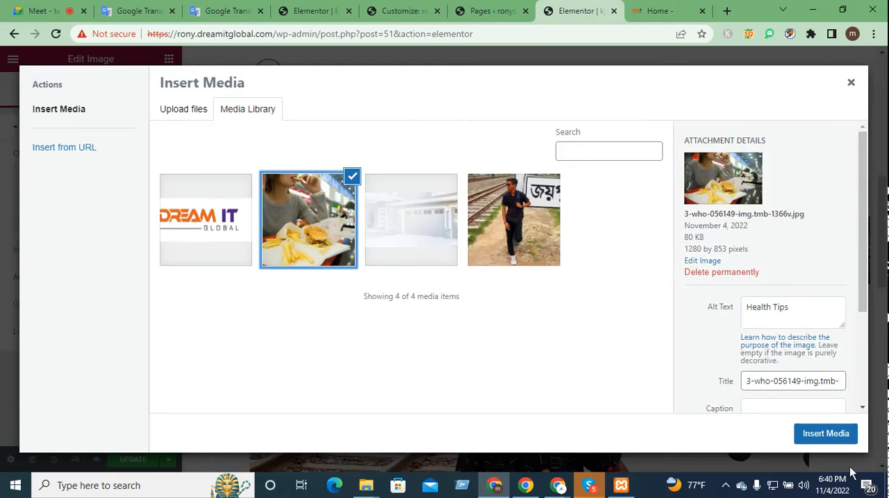
click(828, 437)
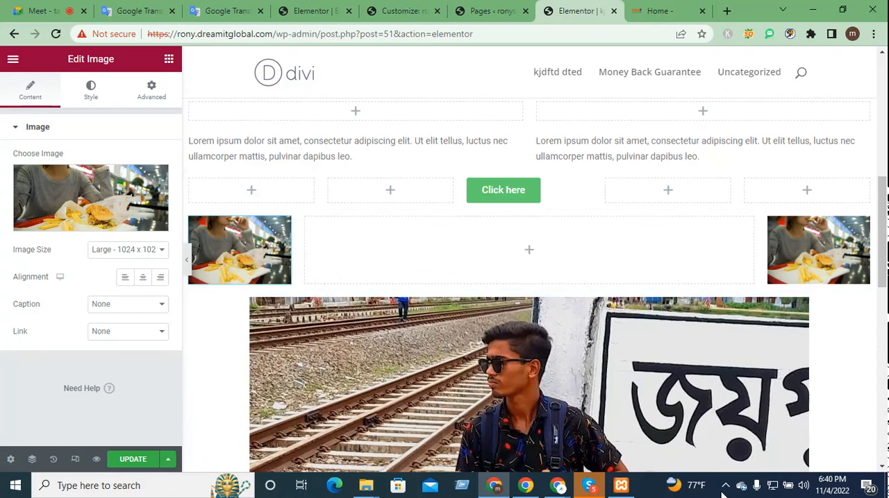
Step: Add a Video widget to the wide middle column between the two food photos
click(529, 250)
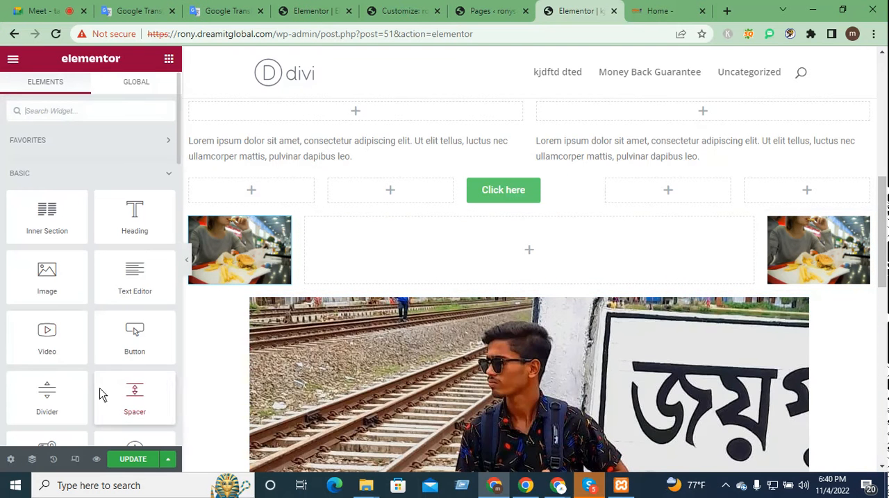
drag(84, 338, 525, 257)
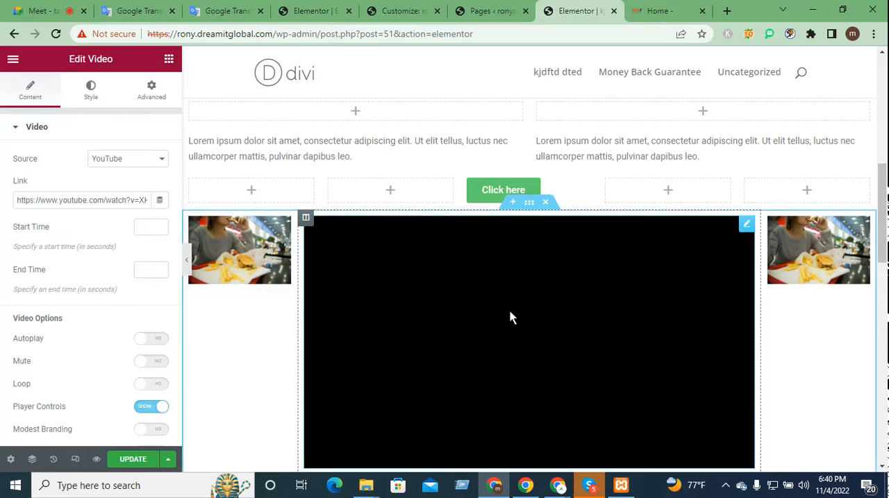
scroll(507, 323, down, 4)
scroll(506, 329, up, 3)
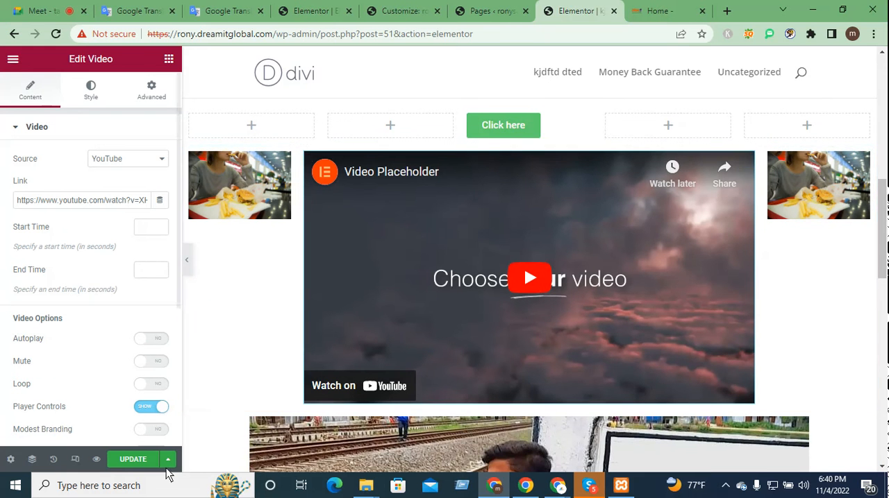
scroll(643, 312, down, 2)
scroll(641, 313, up, 3)
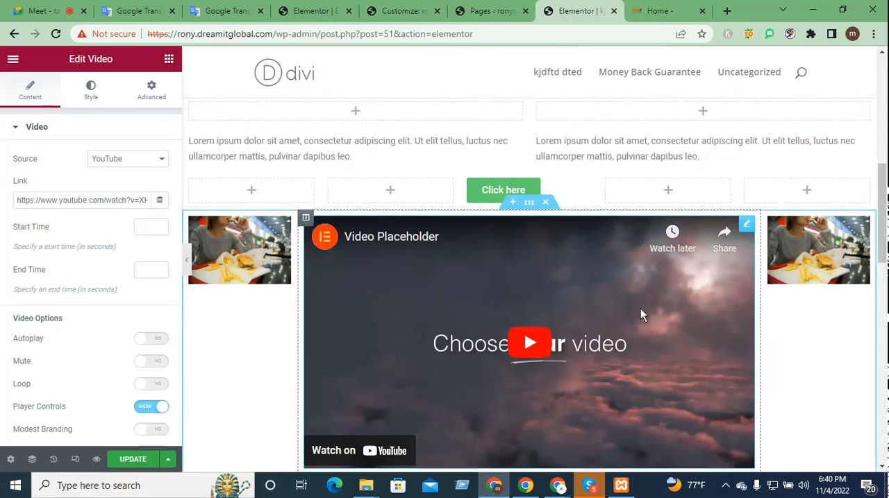
Step: Insert a single-column section between the video section and the railway photo
scroll(799, 318, down, 2)
scroll(808, 384, down, 1)
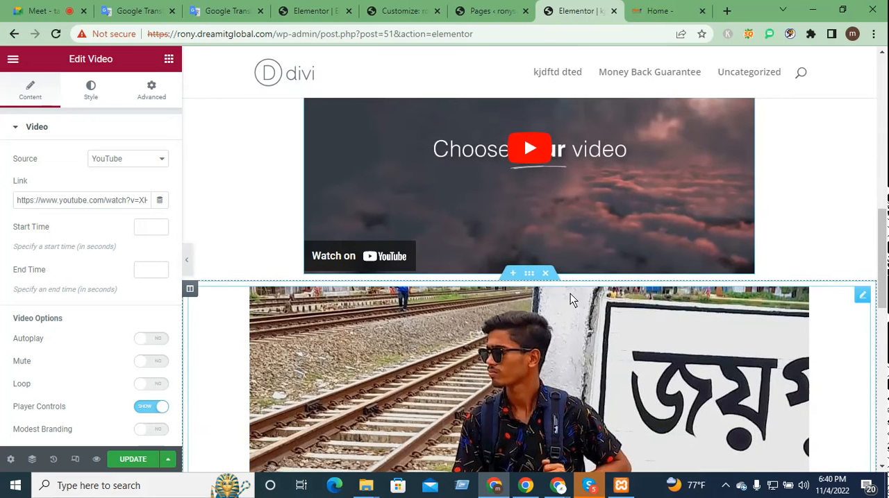
click(513, 270)
click(514, 340)
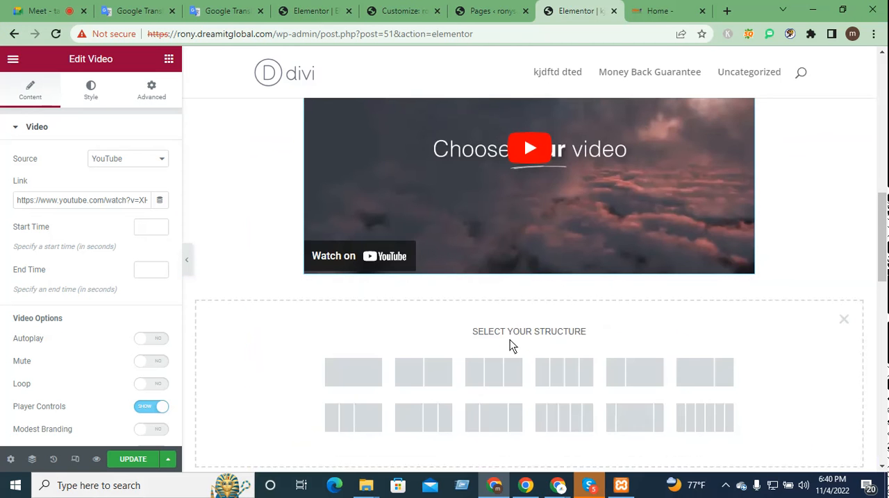
scroll(521, 343, up, 4)
scroll(644, 401, down, 7)
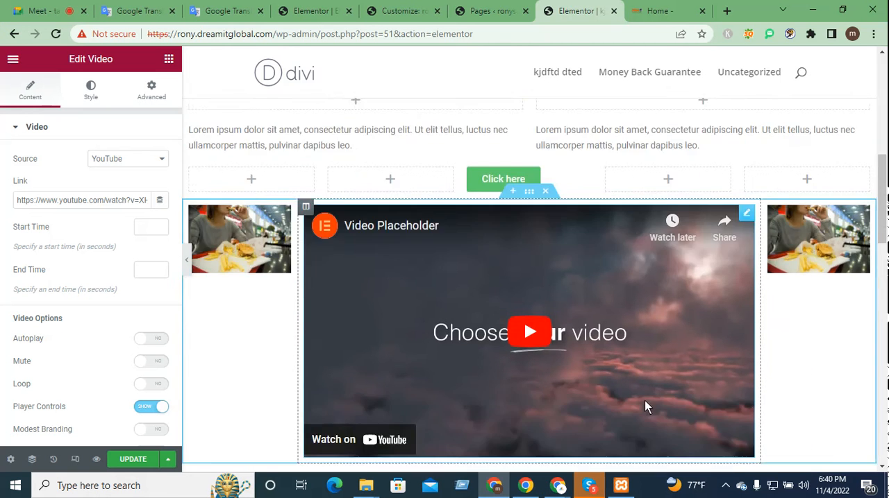
scroll(556, 411, up, 2)
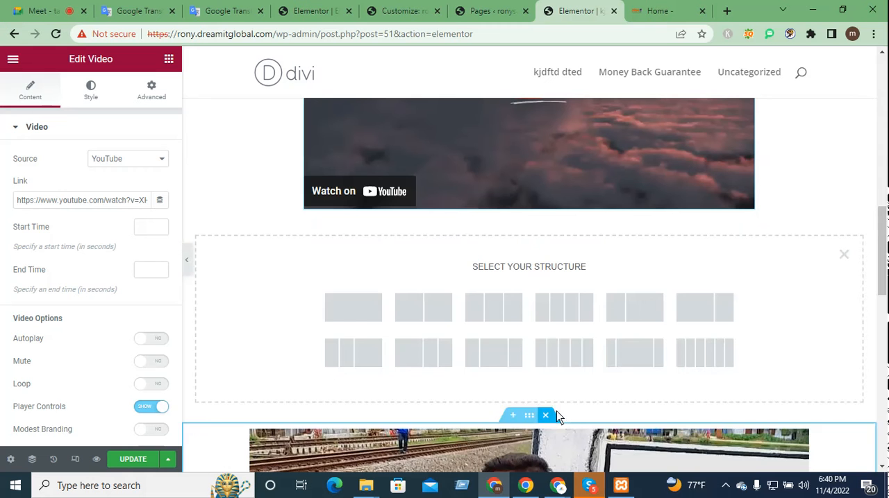
click(361, 323)
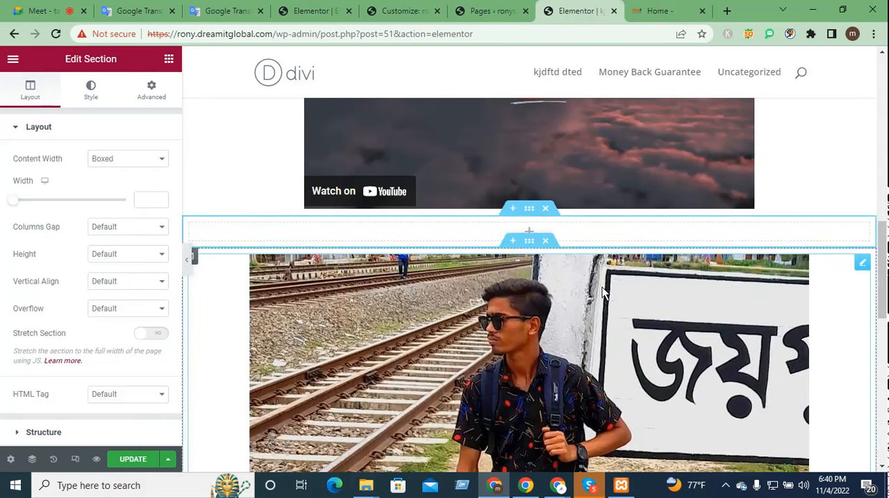
Step: Insert a second single-column section directly above the railway photo, glancing at the Dream IT Global home page for reference
click(509, 241)
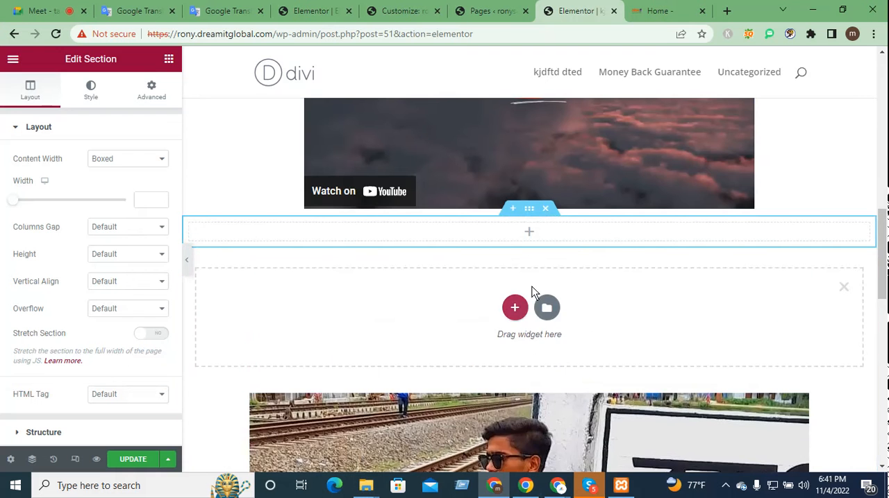
click(663, 10)
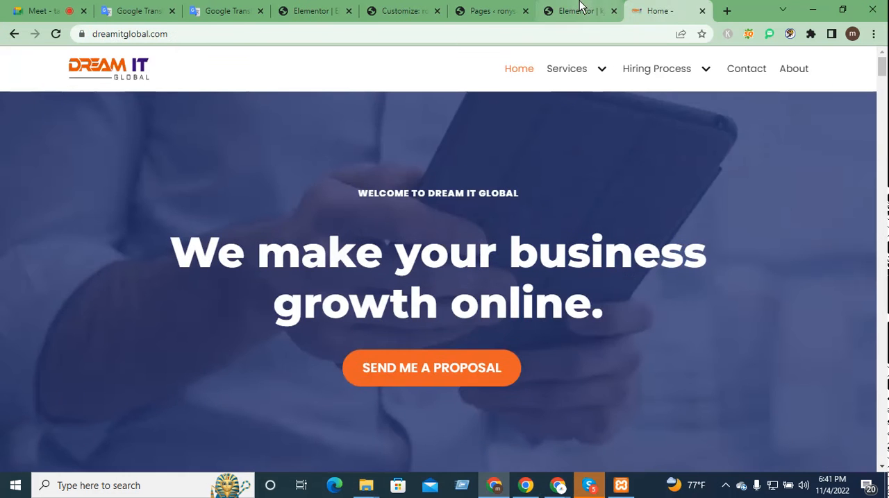
click(580, 11)
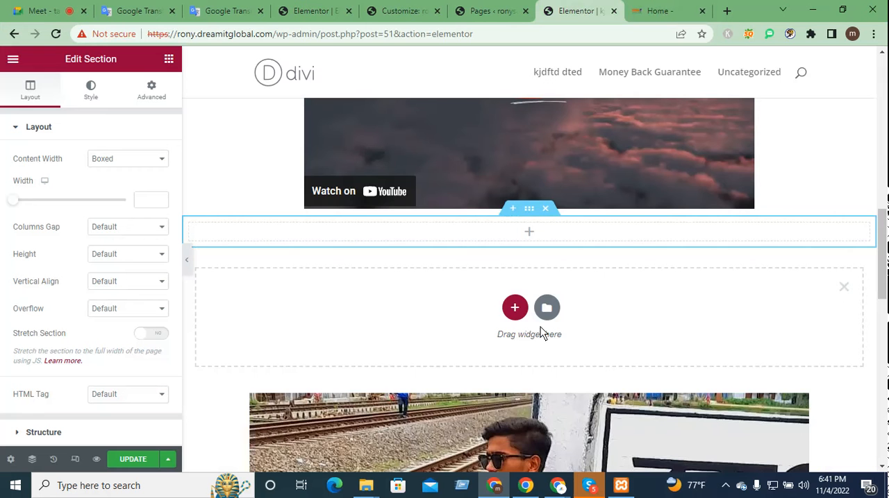
click(515, 309)
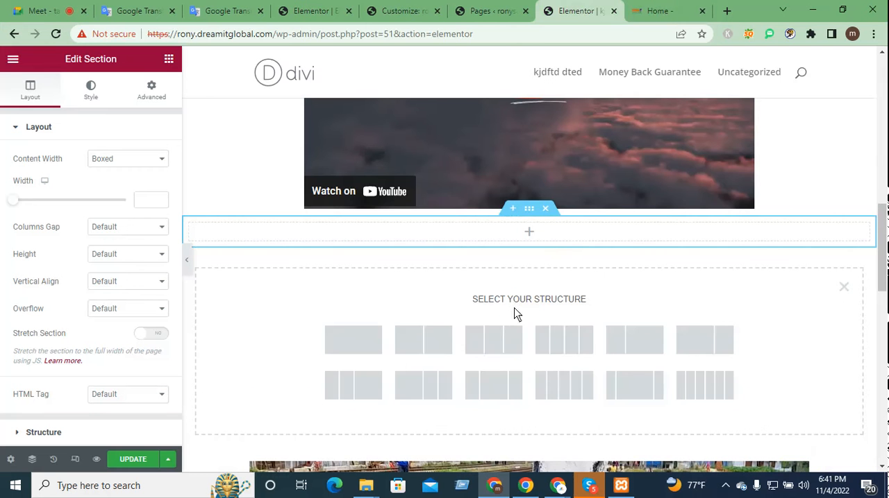
click(386, 341)
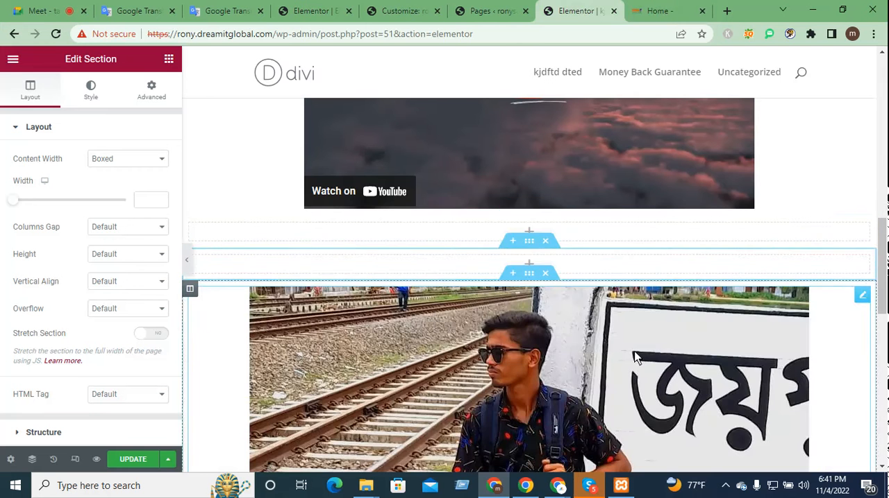
Step: Try to place a Divider widget in the upper empty section, and add a Google Maps widget to the lower one
click(531, 265)
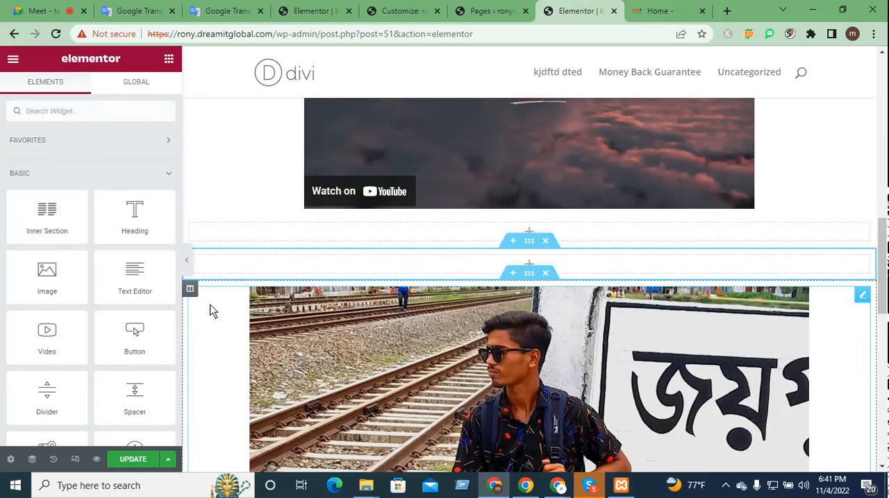
scroll(110, 410, down, 2)
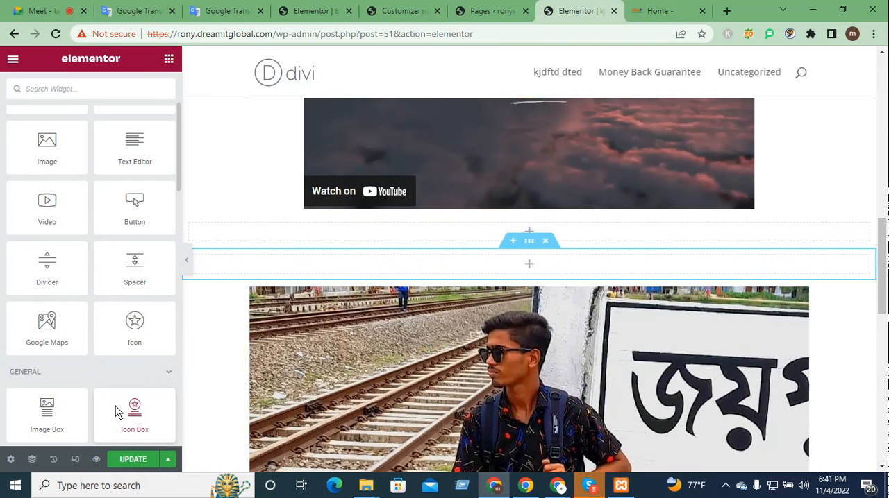
drag(504, 212, 511, 224)
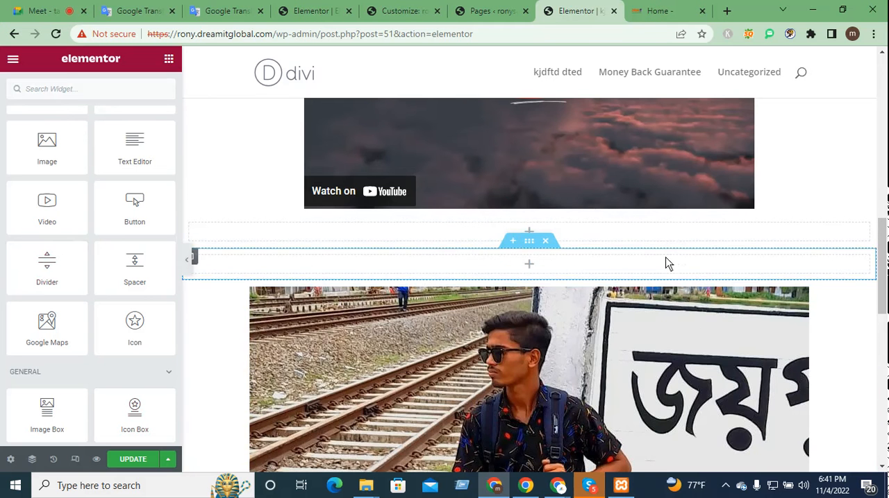
drag(51, 281, 536, 243)
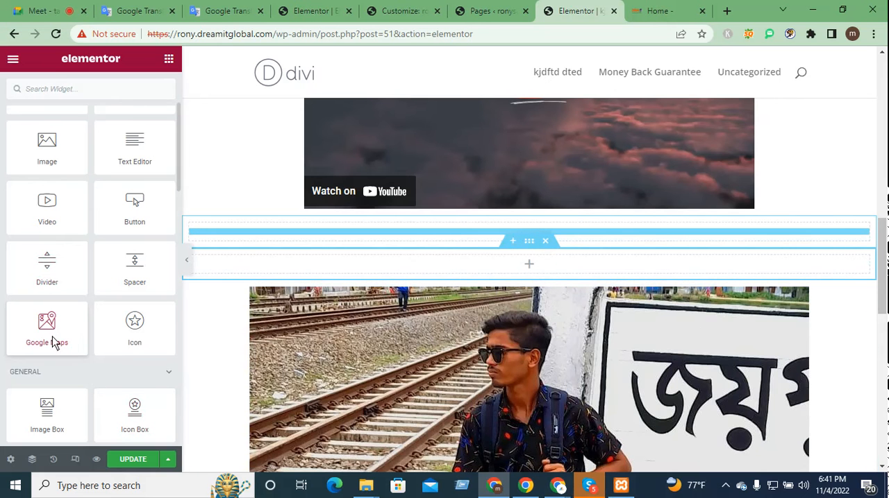
drag(67, 339, 539, 268)
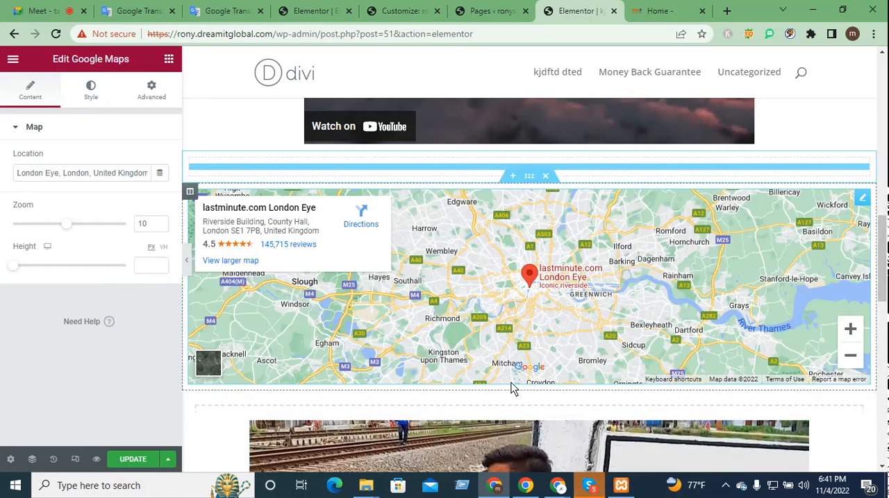
Step: Insert a section with three equal columns between the London Eye map and the railway photo
click(512, 384)
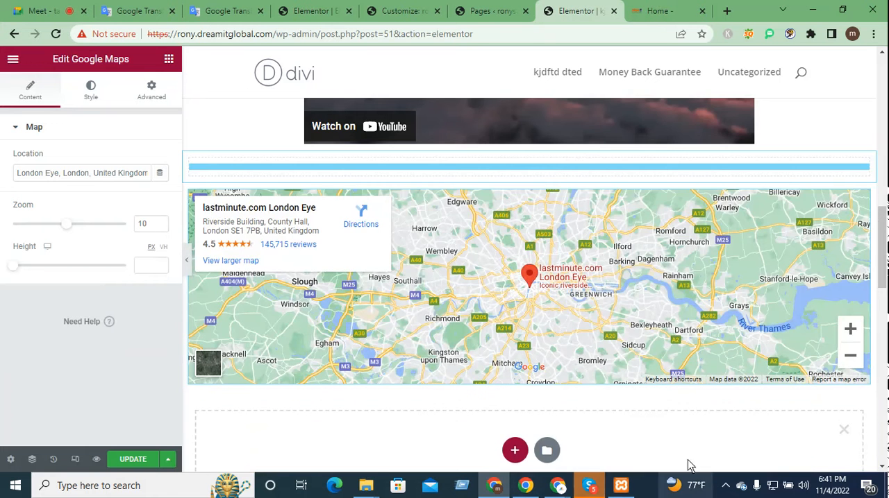
click(514, 321)
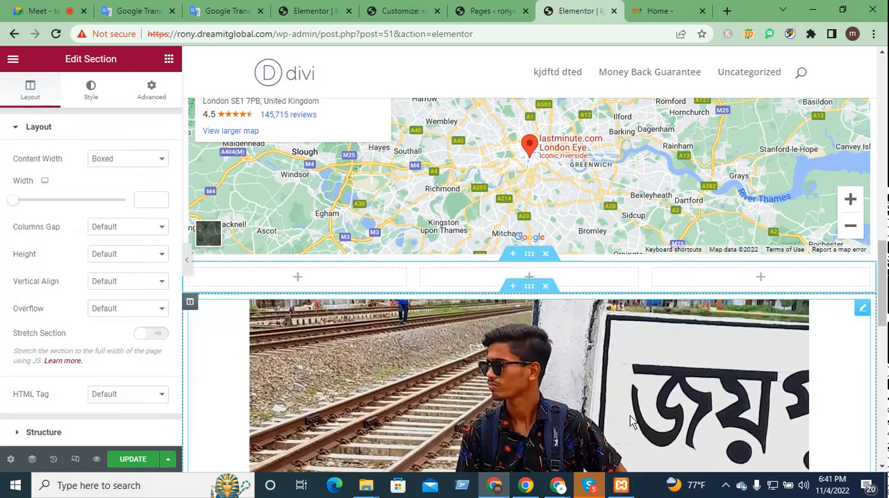
Step: Add an Icon widget to the first column of the empty three-column section below the map
click(300, 281)
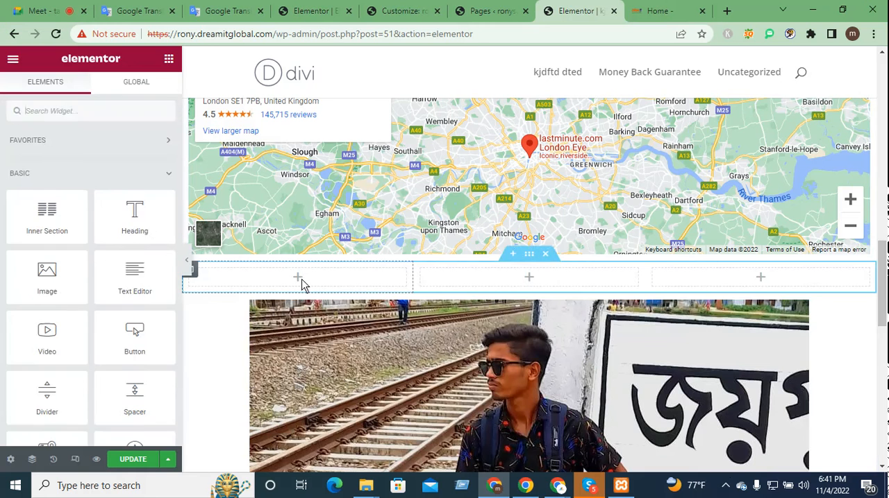
scroll(58, 371, down, 2)
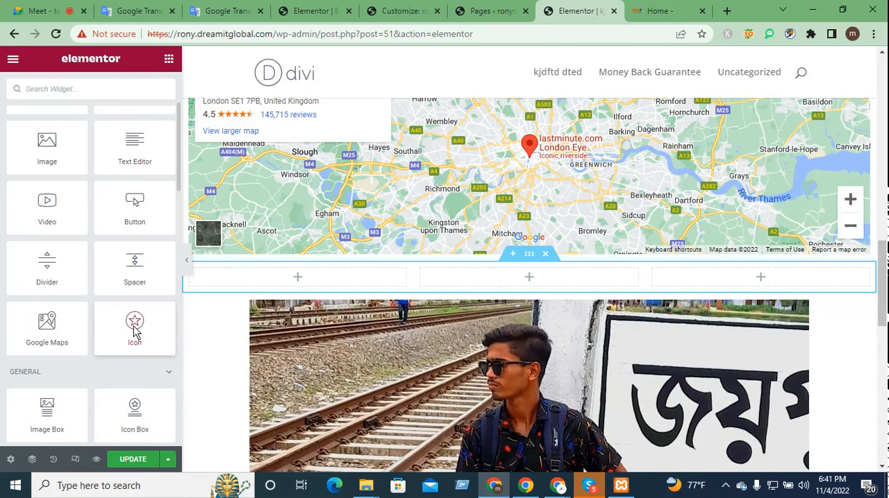
drag(135, 332, 302, 286)
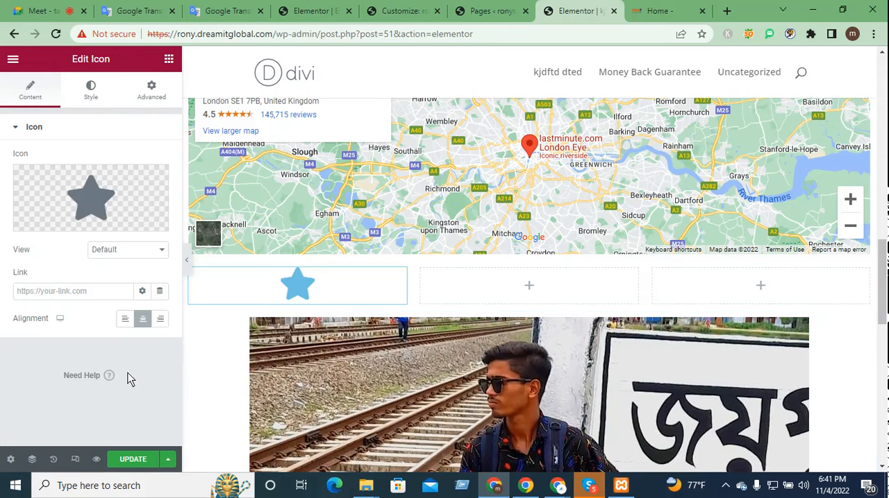
click(530, 288)
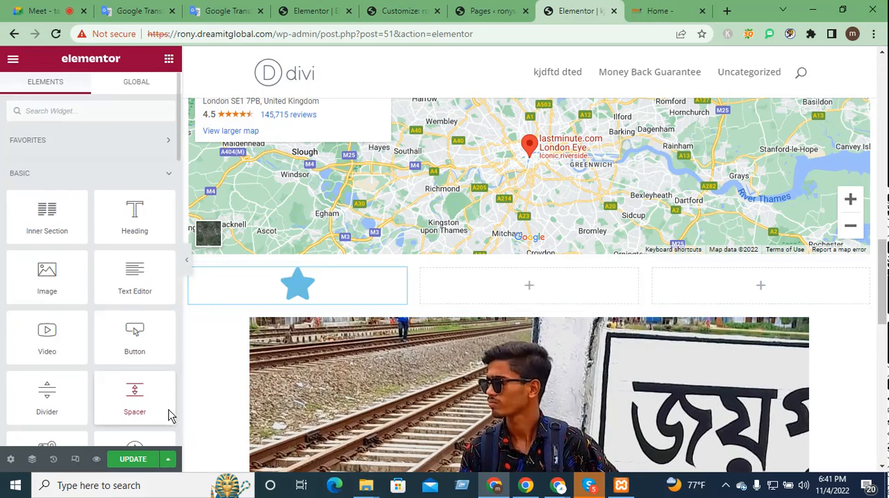
scroll(171, 415, down, 2)
click(296, 291)
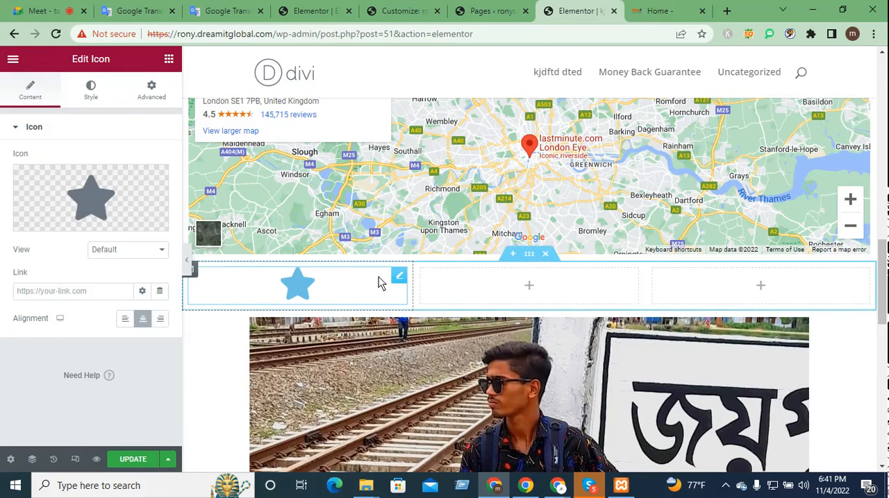
mouse_move(77, 220)
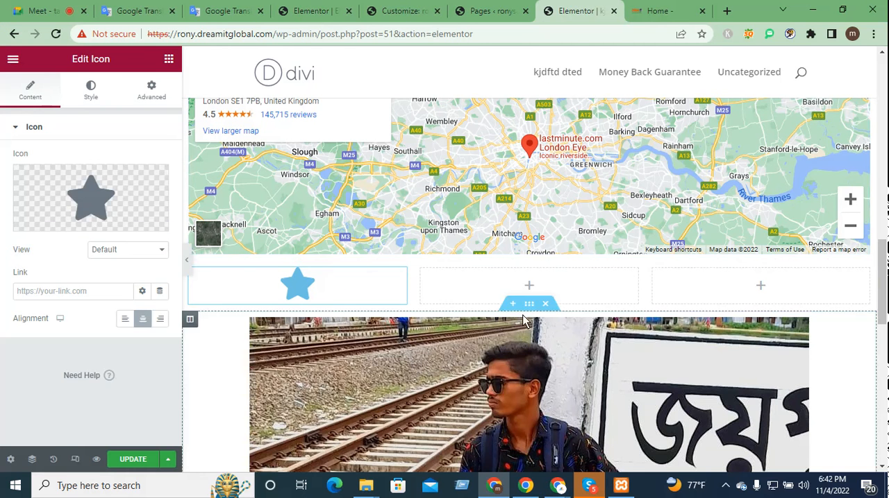
Step: Add an Icon widget to both the middle and the third column beside the first star
click(529, 288)
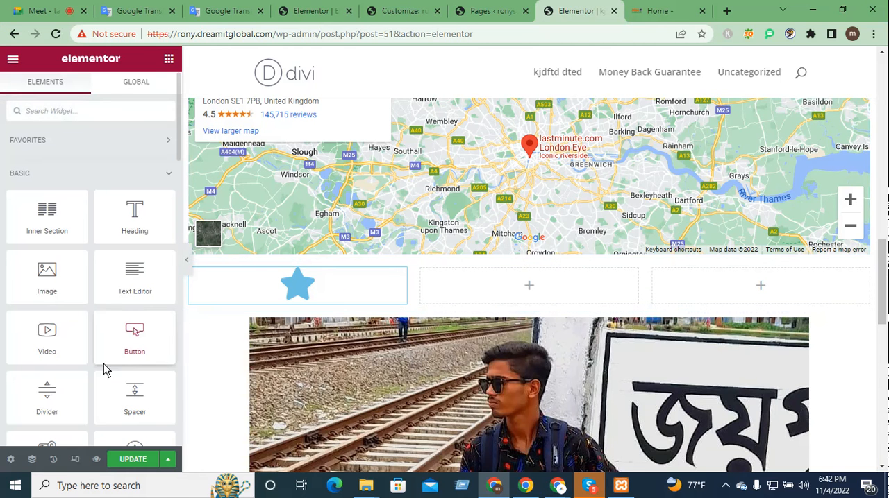
scroll(157, 411, down, 2)
drag(143, 358, 526, 299)
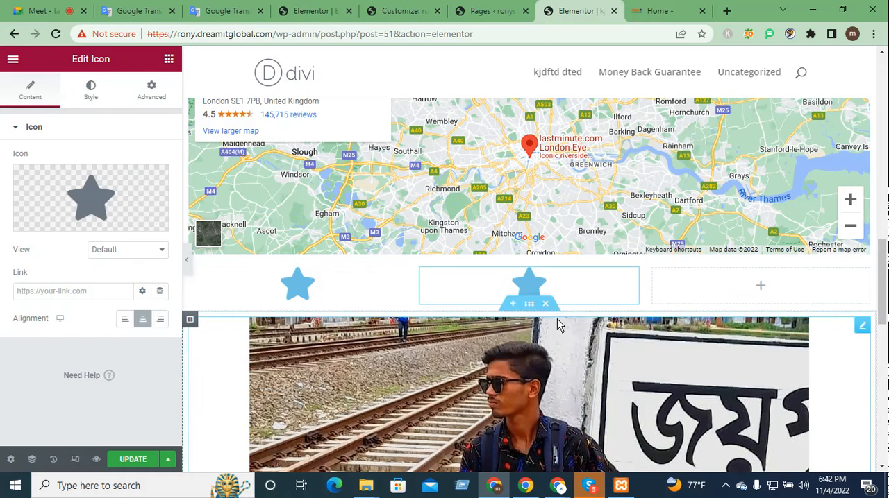
click(760, 287)
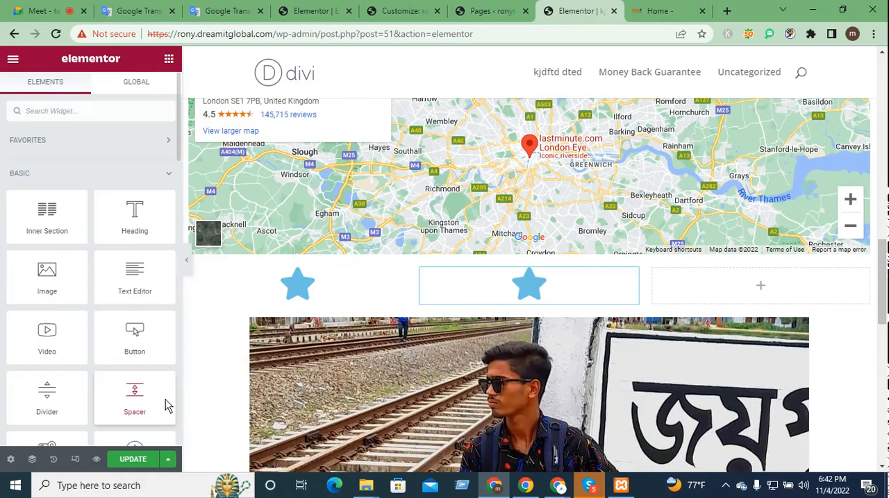
scroll(162, 394, down, 2)
drag(135, 333, 750, 292)
Step: Insert a section with two equal columns between the star icon row and the railway photo
scroll(508, 387, down, 2)
scroll(508, 387, up, 3)
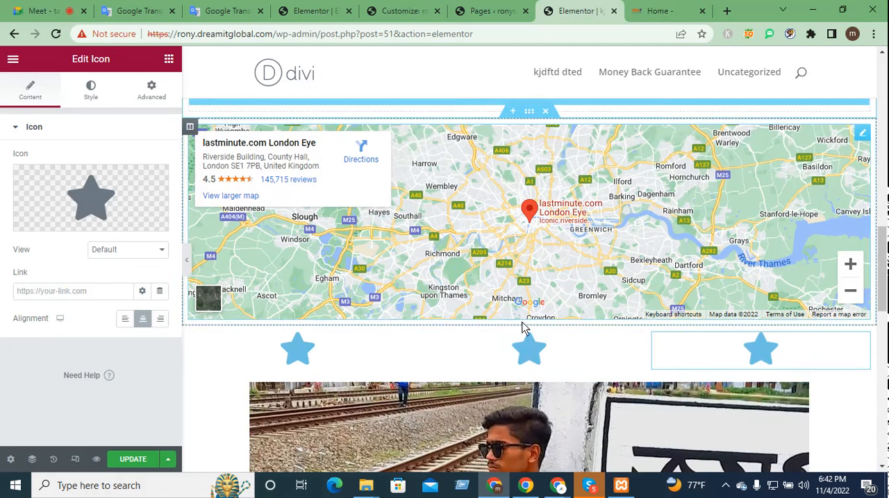
click(512, 369)
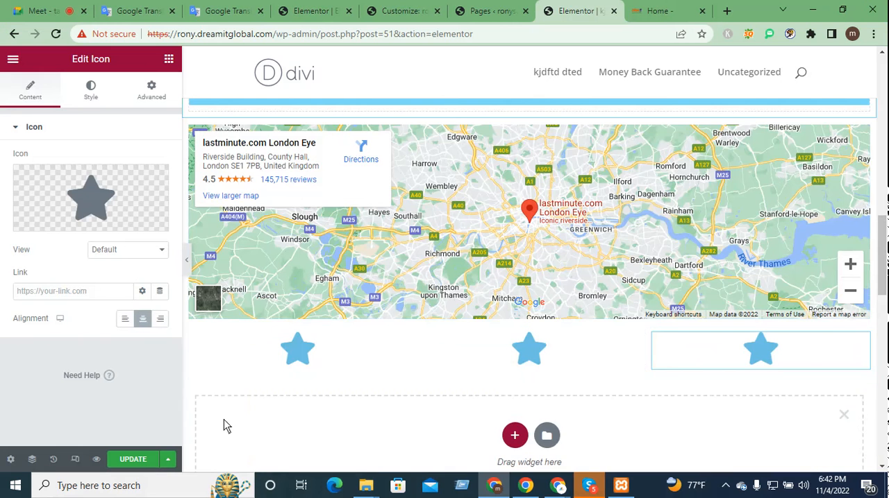
click(515, 436)
scroll(662, 401, down, 2)
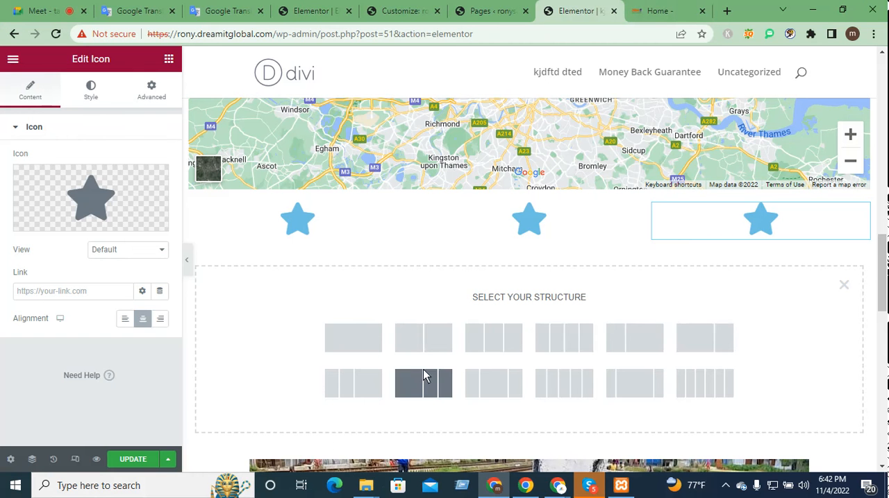
click(410, 354)
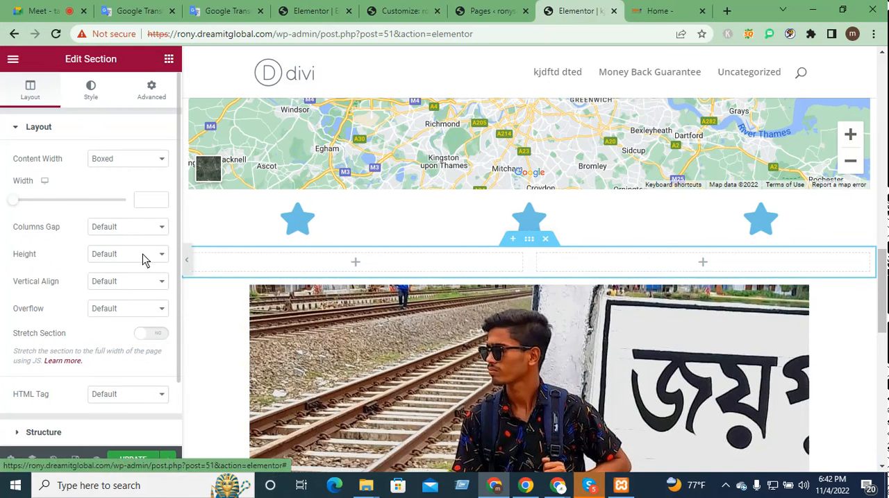
Step: Add a Text Editor widget to each column of the new two-column section
scroll(135, 285, down, 2)
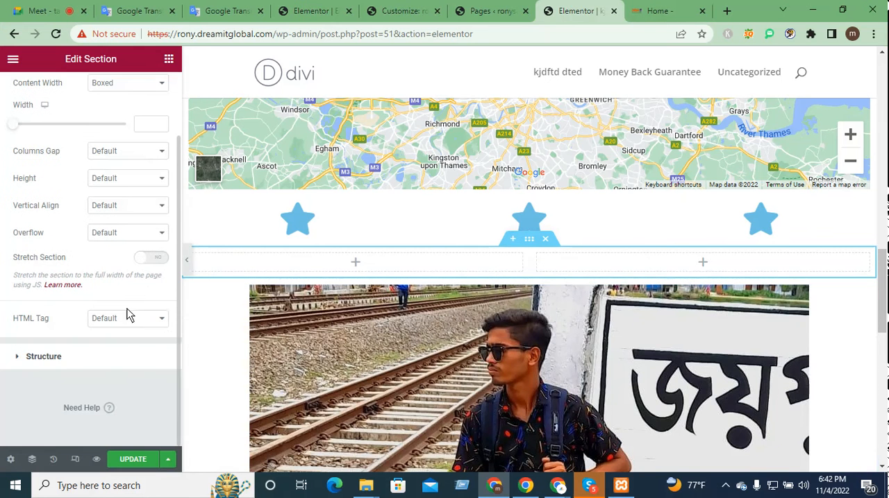
click(357, 265)
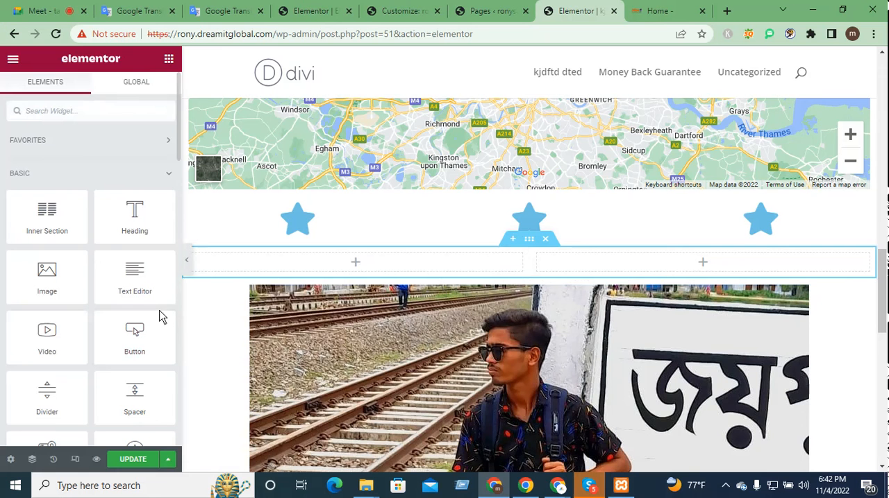
drag(135, 285, 356, 263)
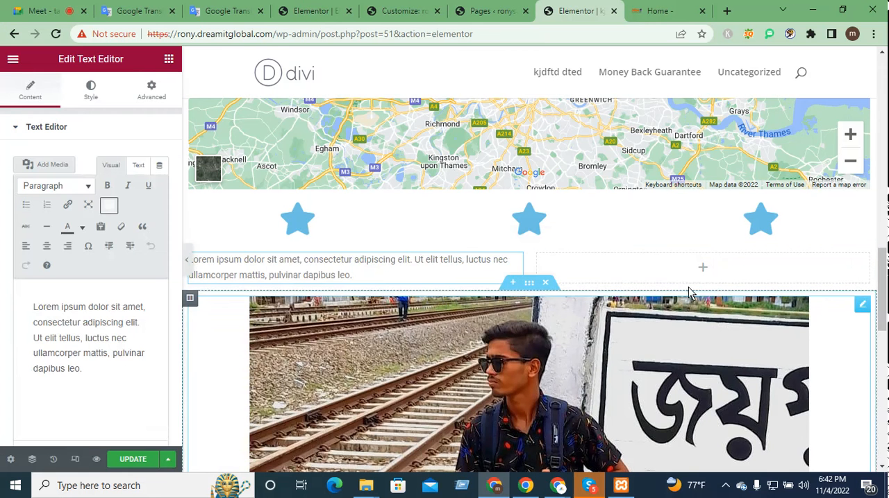
click(702, 268)
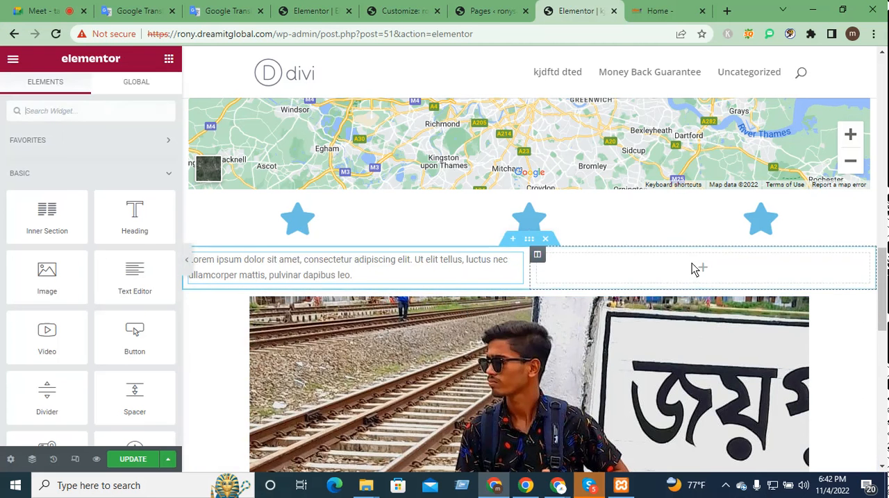
drag(135, 281, 700, 271)
Step: Start a new section between the London Eye map and the star icon row, and bring up its structure choices
scroll(620, 407, down, 5)
scroll(572, 367, up, 12)
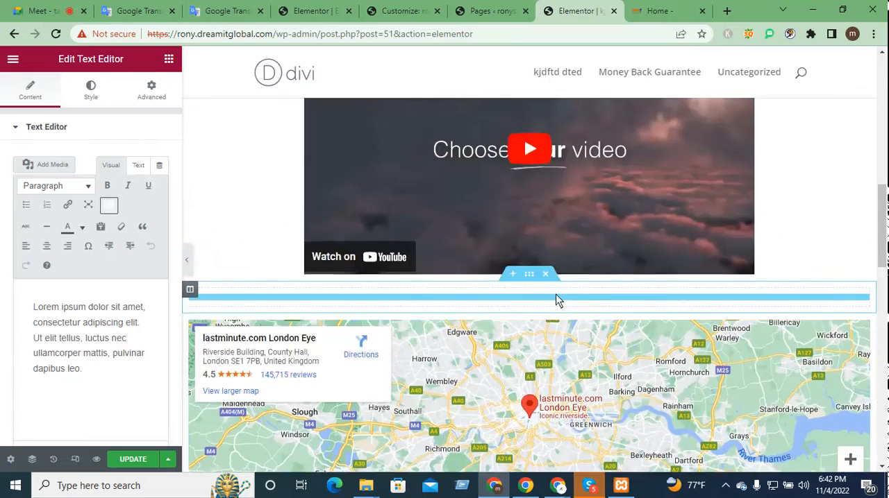
scroll(551, 312, down, 10)
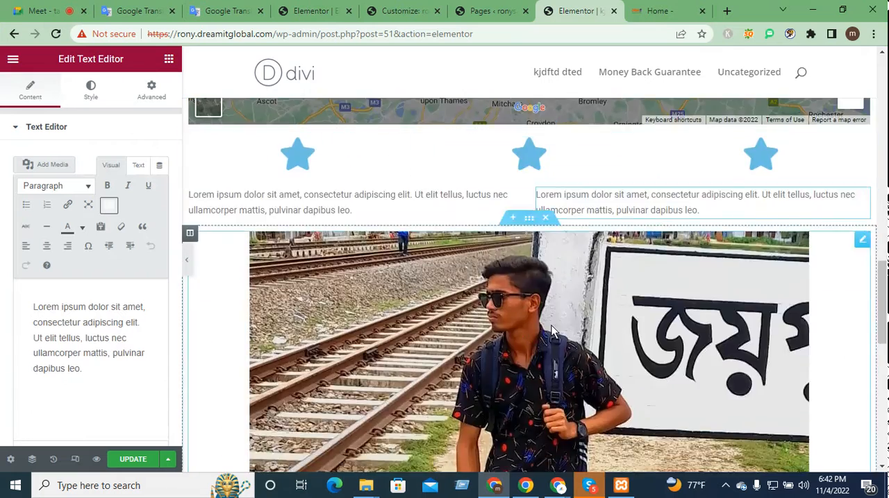
scroll(545, 333, down, 3)
scroll(545, 333, up, 10)
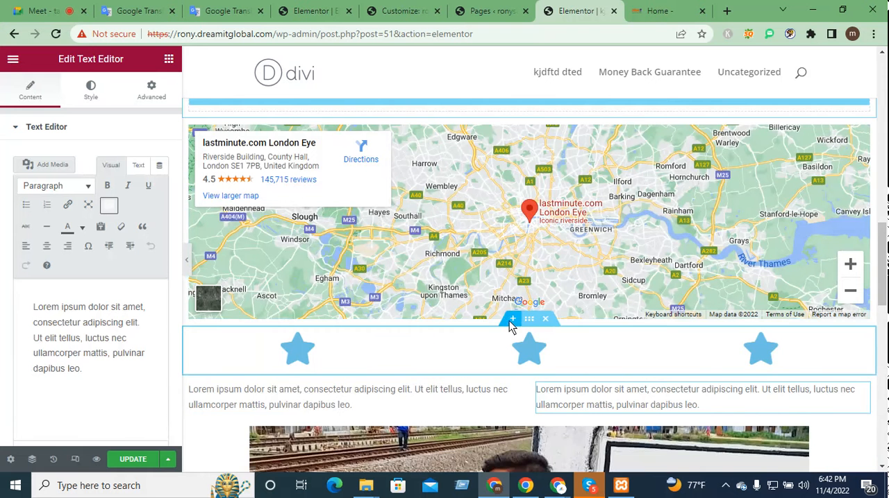
click(510, 320)
click(513, 385)
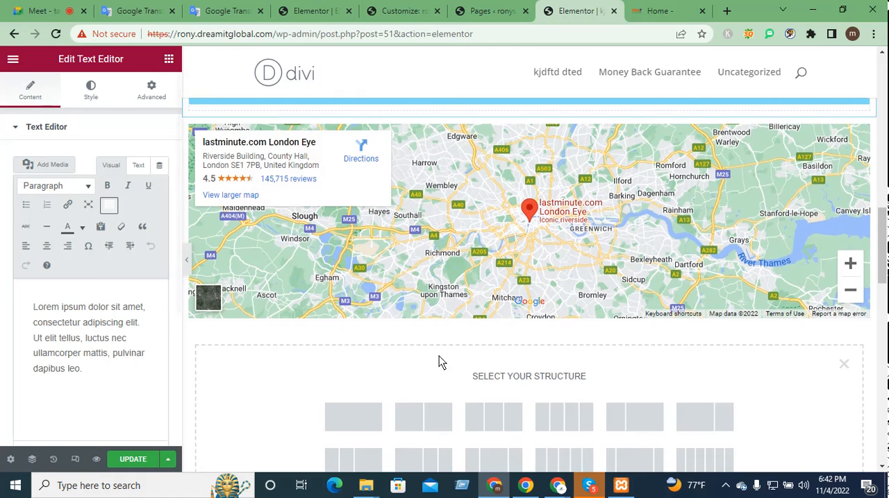
scroll(749, 444, down, 1)
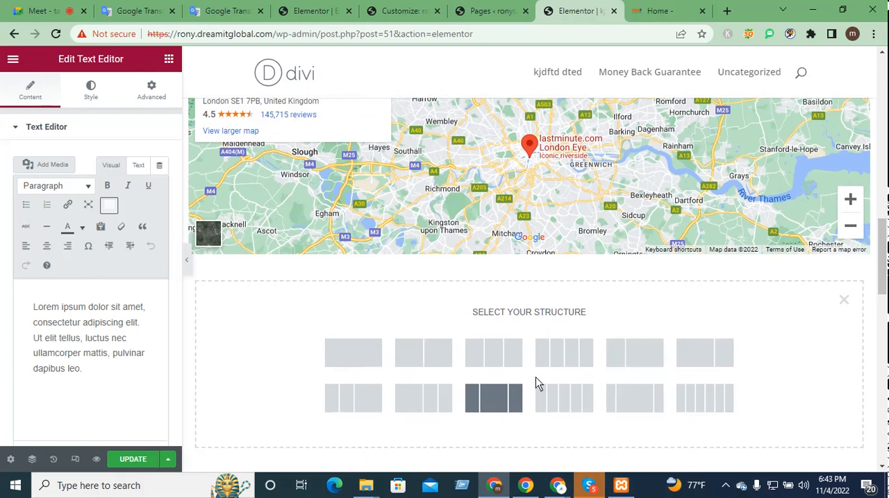
Step: Switch to the Dream IT Global home page and examine its service cards, statistics band and "Our Services" heading as a layout reference
click(662, 11)
scroll(544, 340, down, 4)
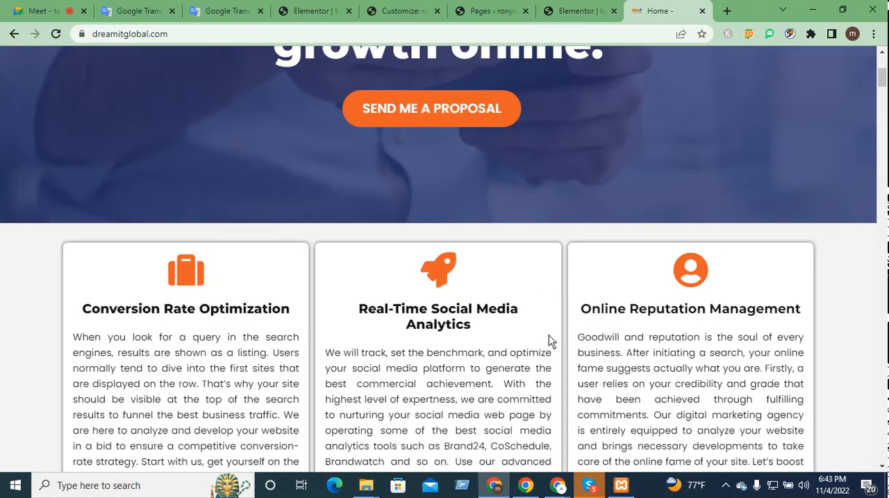
scroll(548, 337, down, 1)
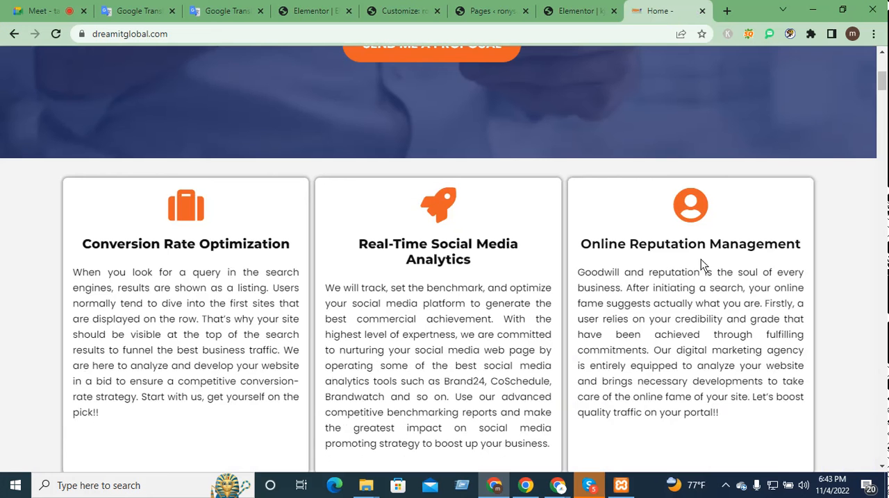
scroll(401, 304, down, 5)
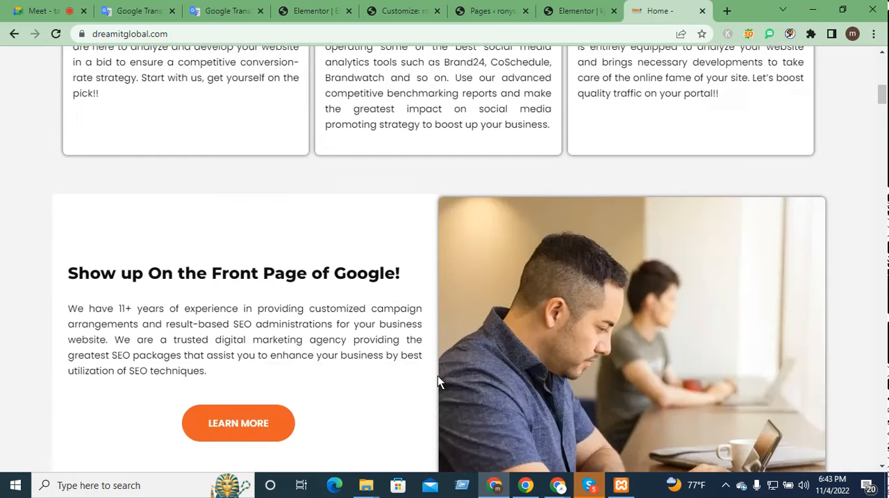
scroll(590, 400, down, 1)
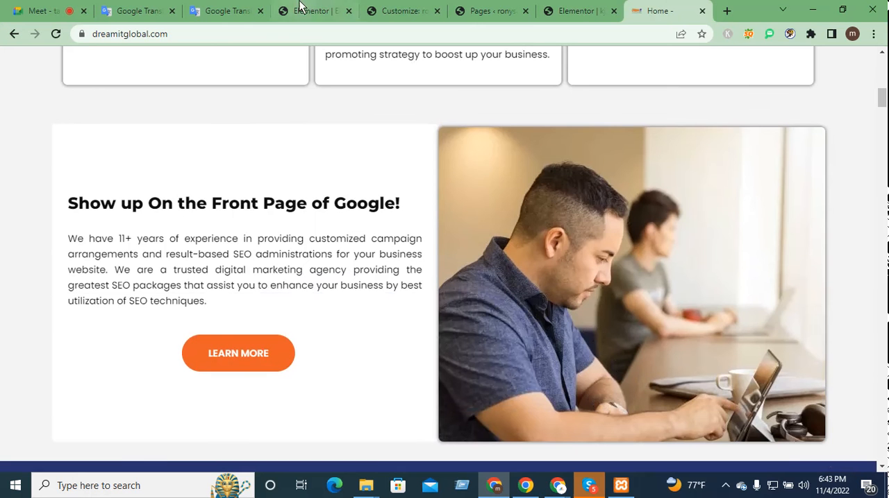
scroll(374, 399, down, 4)
drag(374, 400, 459, 348)
click(670, 313)
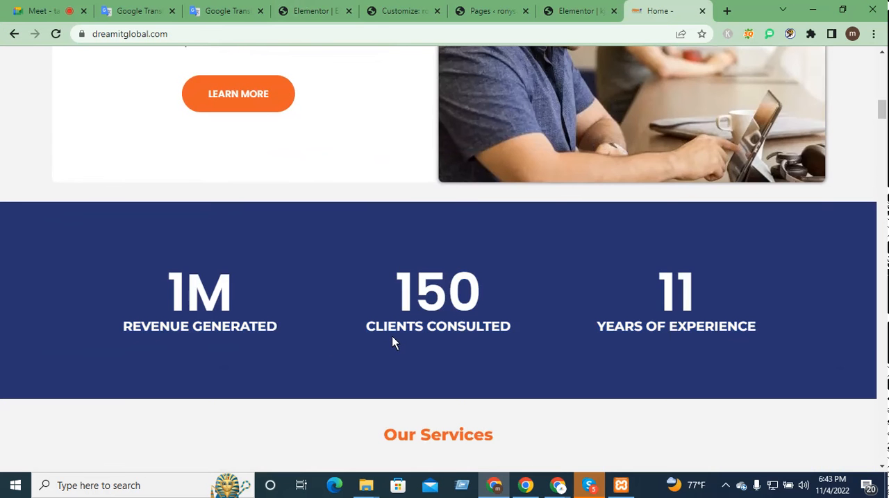
scroll(392, 339, down, 3)
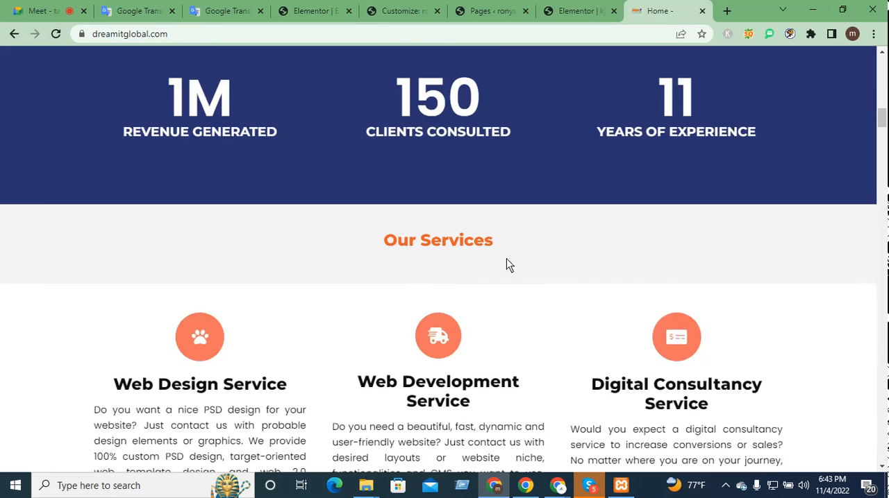
drag(536, 244, 350, 251)
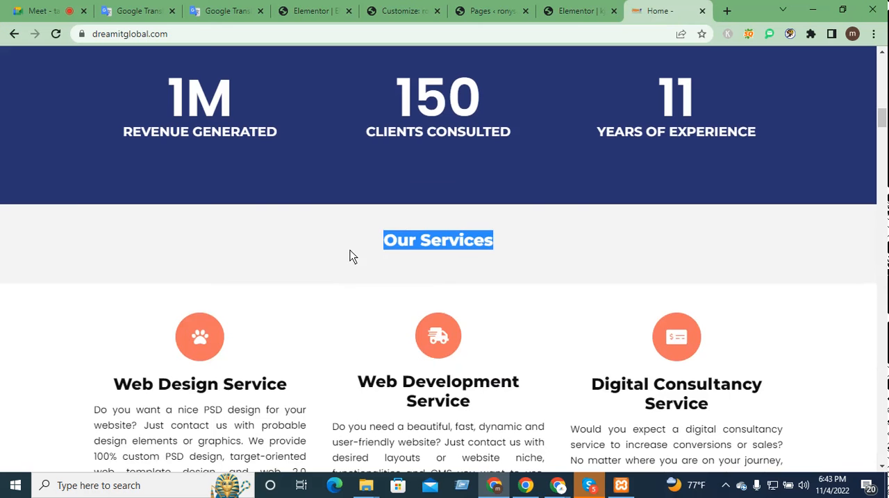
Step: Return to the Elementor page, give the new section a single column, and add a Heading widget to it
click(577, 11)
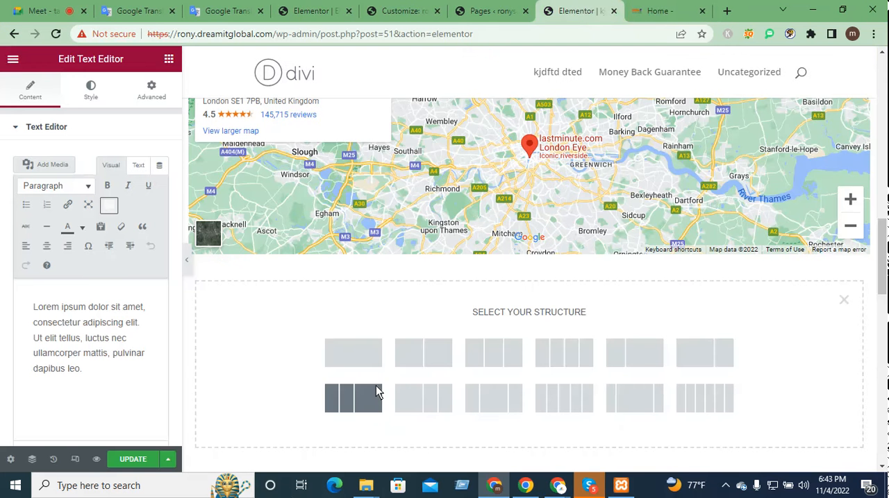
click(370, 356)
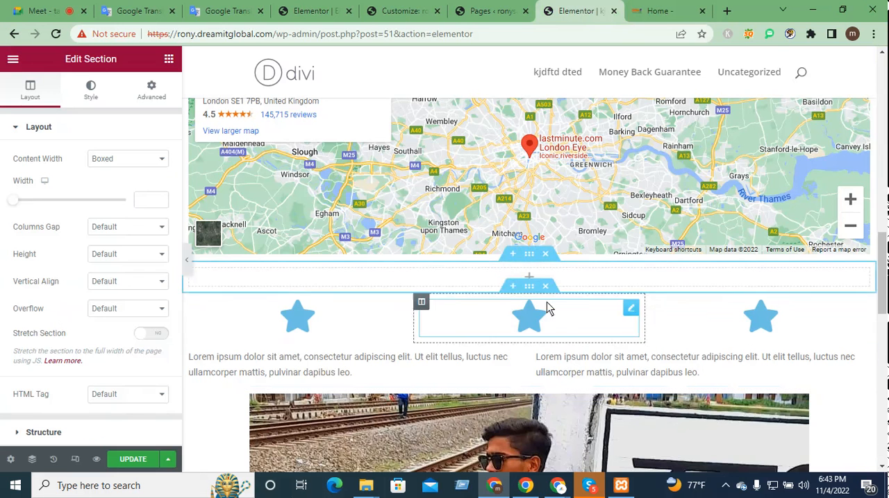
click(530, 279)
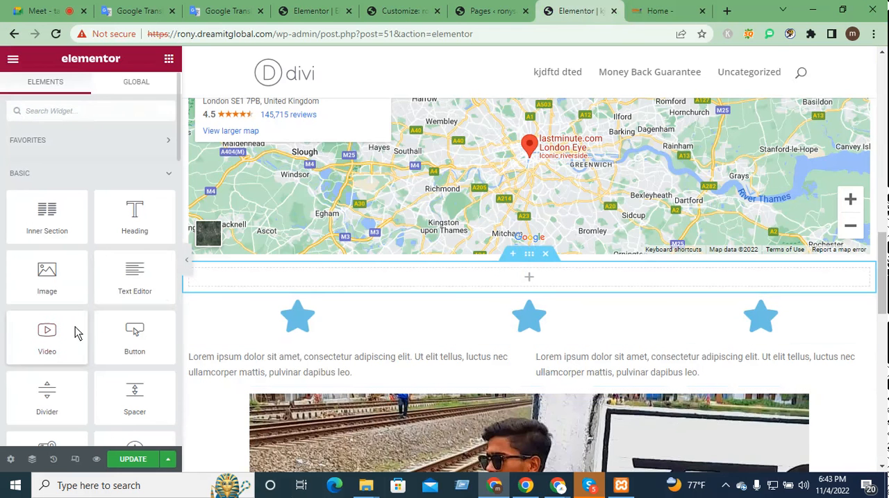
drag(146, 238, 545, 279)
Step: Replace the new heading's placeholder text with "Our Service" and centre-align it
click(314, 278)
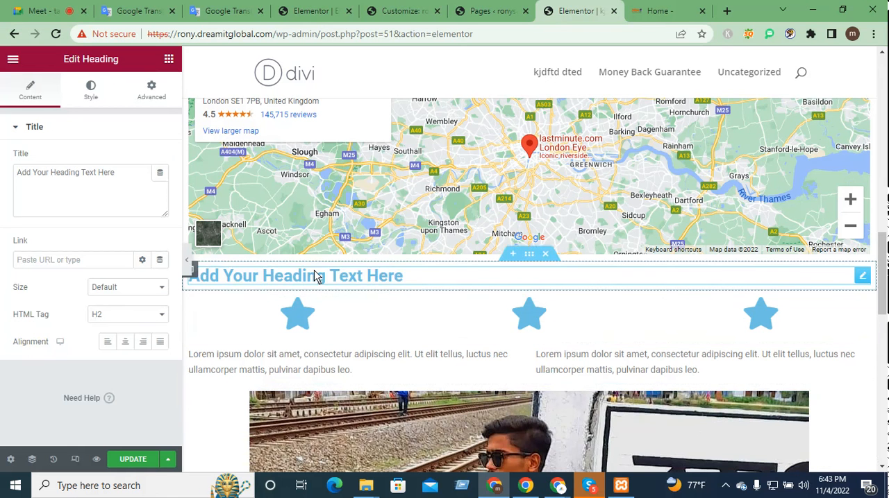
triple_click(380, 278)
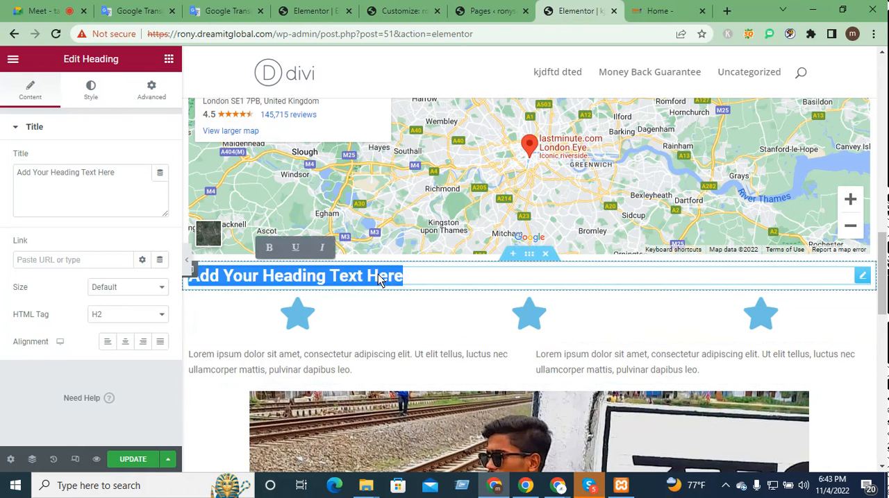
text(Ou)
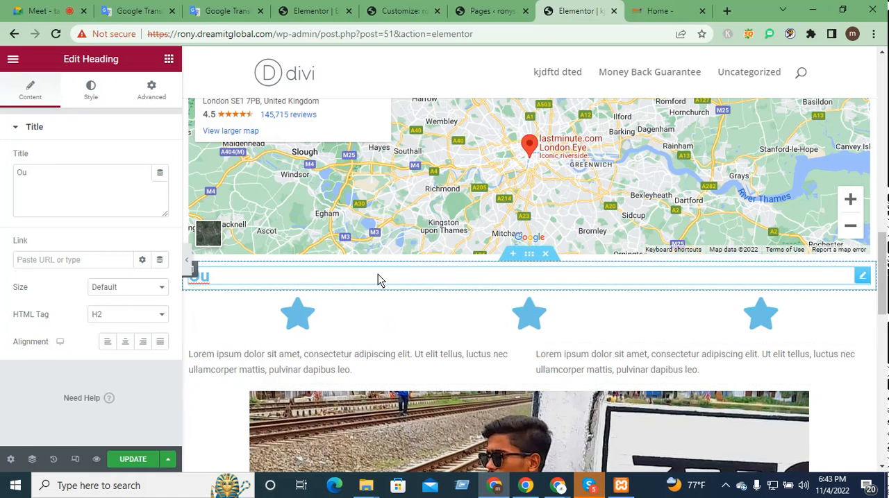
text(r SA)
key(BackSpace)
text(ervice)
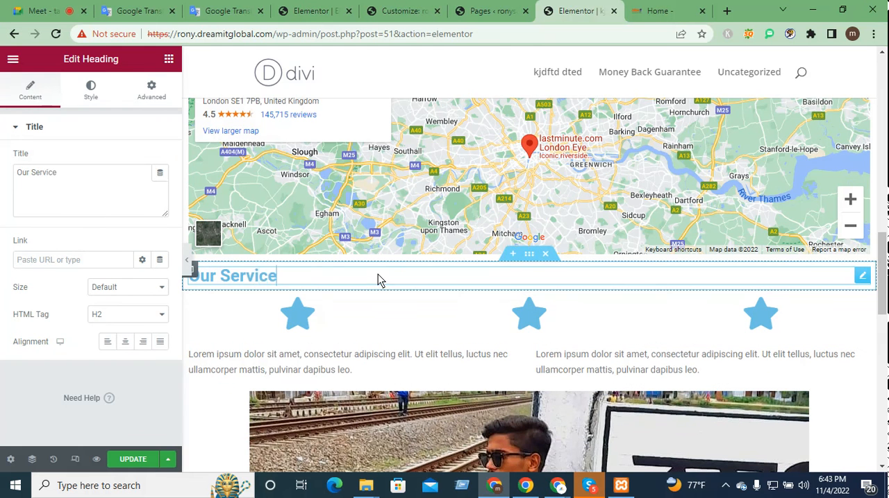
click(125, 350)
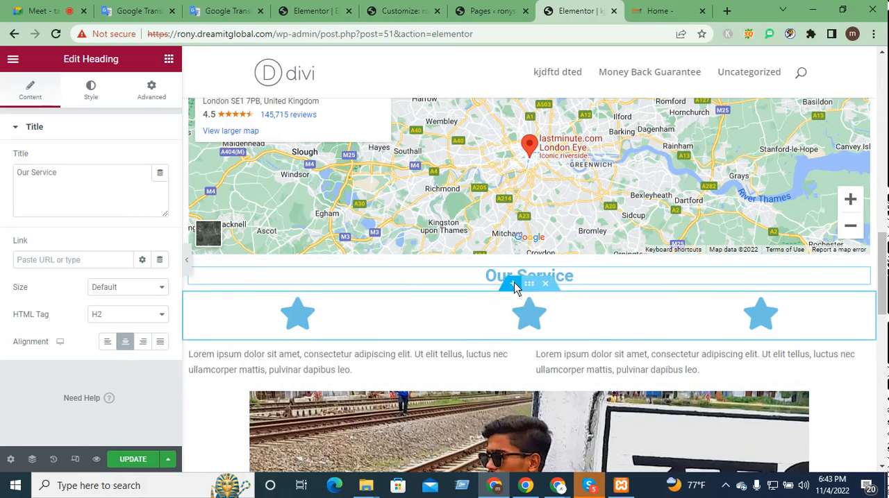
Step: Open a new section area under the "Our Service" heading and check the service cards on the Dream IT Global home page
click(513, 284)
click(656, 16)
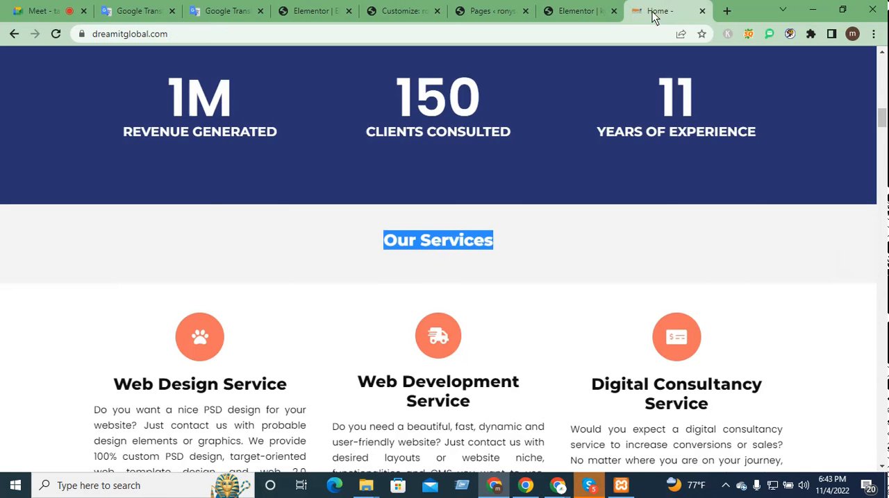
scroll(96, 258, down, 2)
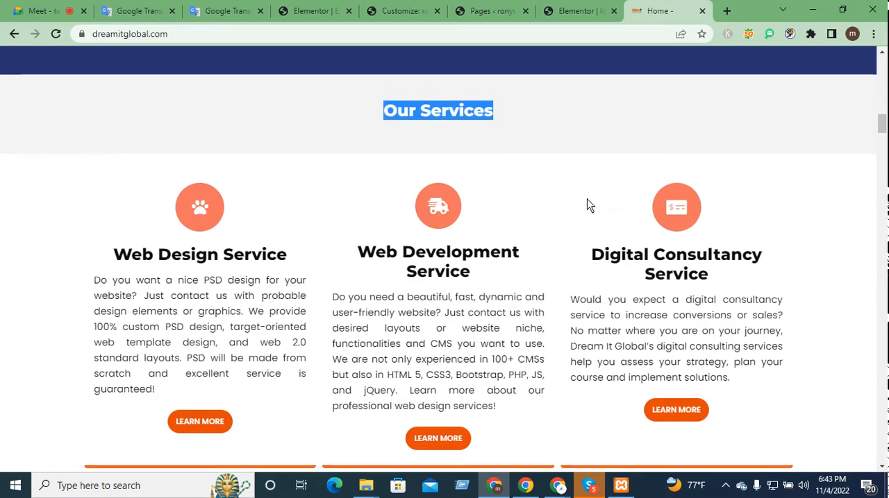
click(596, 10)
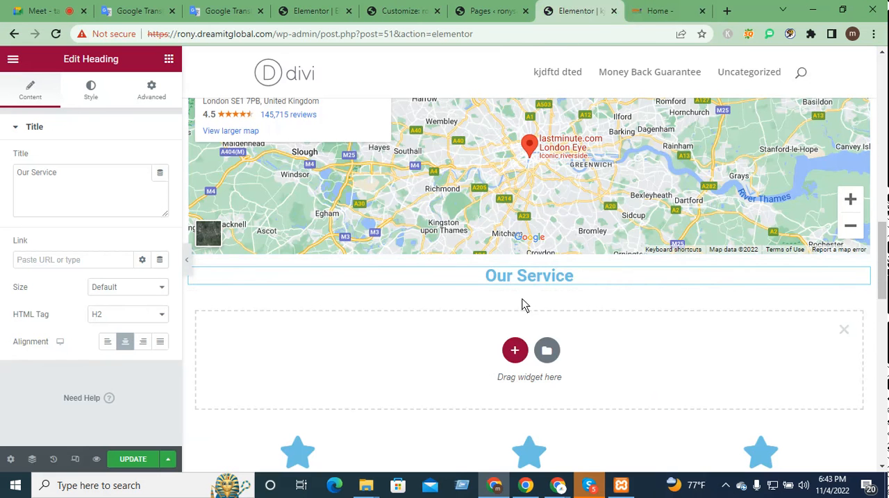
Step: Add a three-column section above the "Our Service" heading and move it below the heading
mouse_move(521, 280)
click(511, 256)
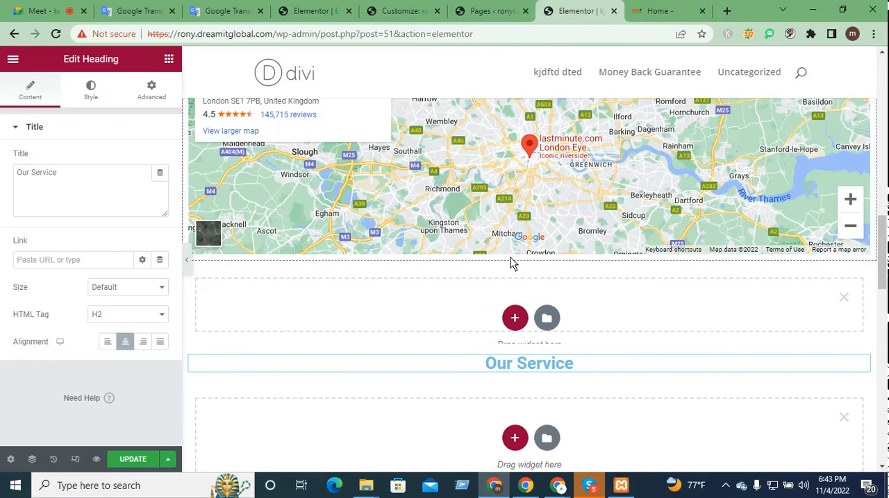
click(512, 321)
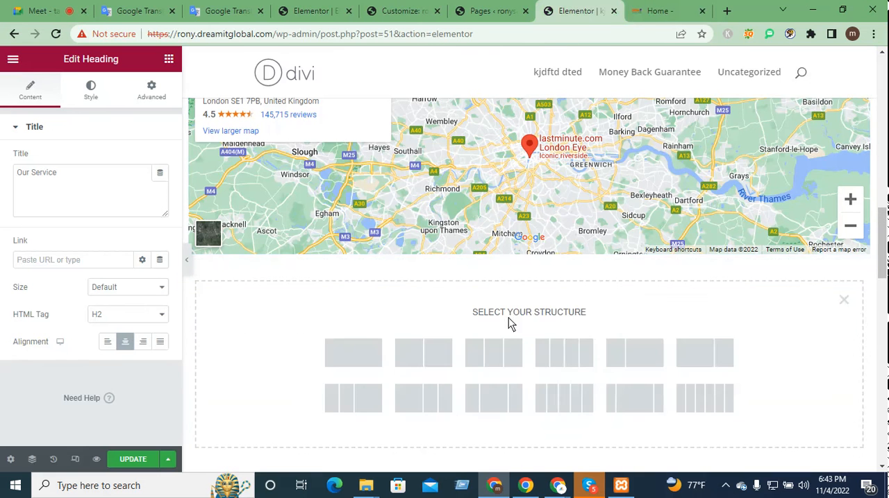
click(472, 373)
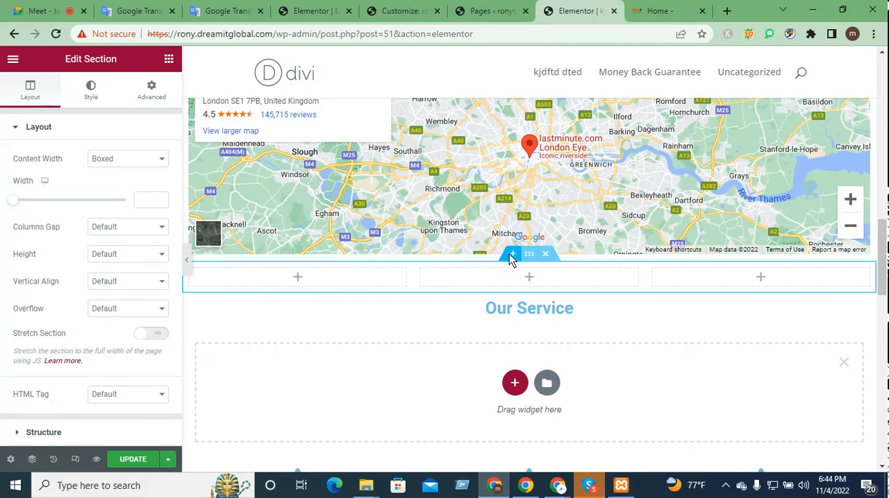
drag(529, 254, 527, 305)
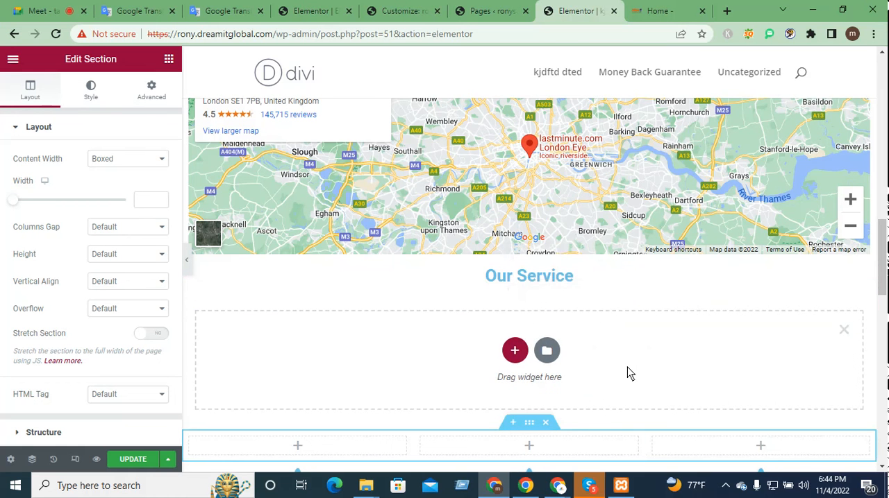
Step: Delete the empty three-column section above the star icons and discard the unused new-section area under the heading
scroll(576, 384, down, 1)
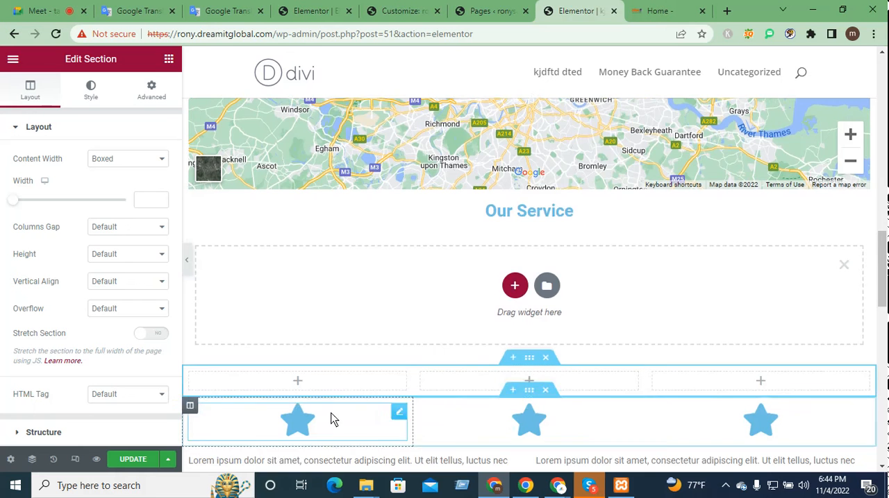
scroll(458, 340, down, 2)
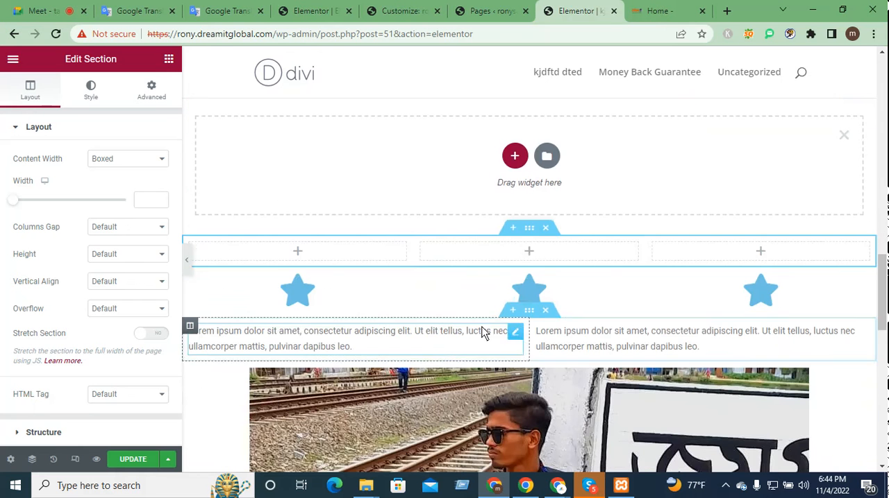
click(544, 225)
scroll(667, 230, up, 2)
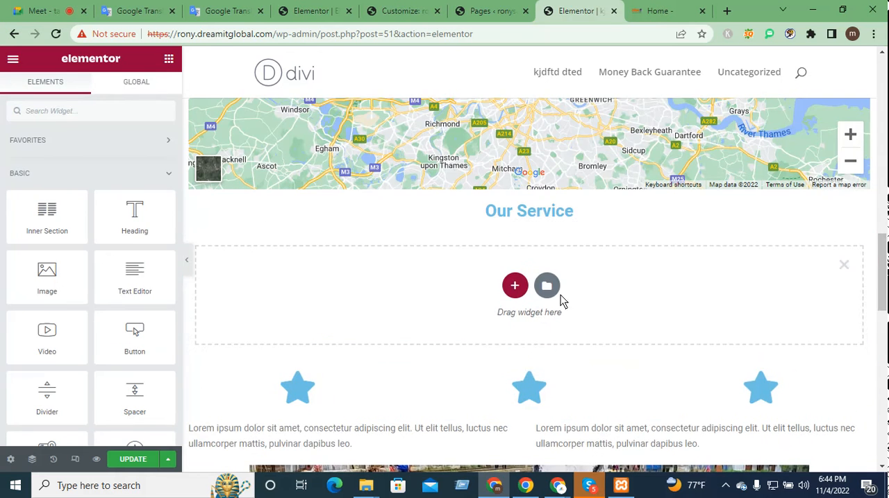
click(843, 264)
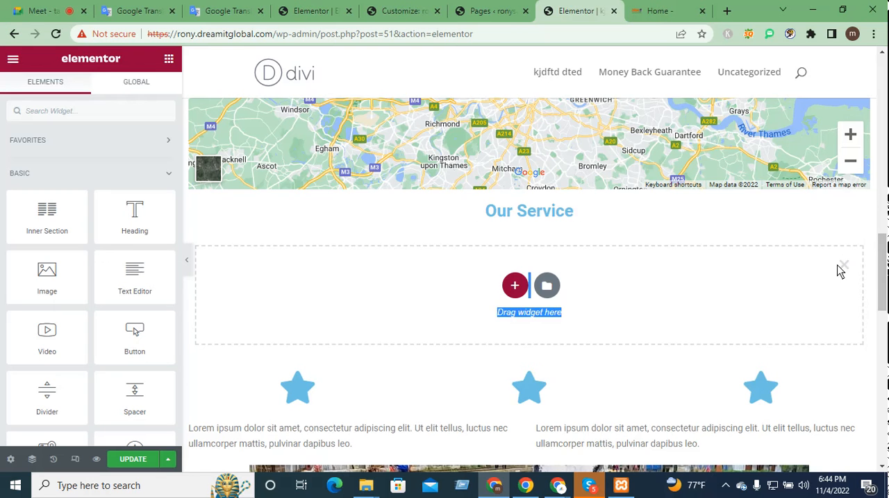
click(843, 267)
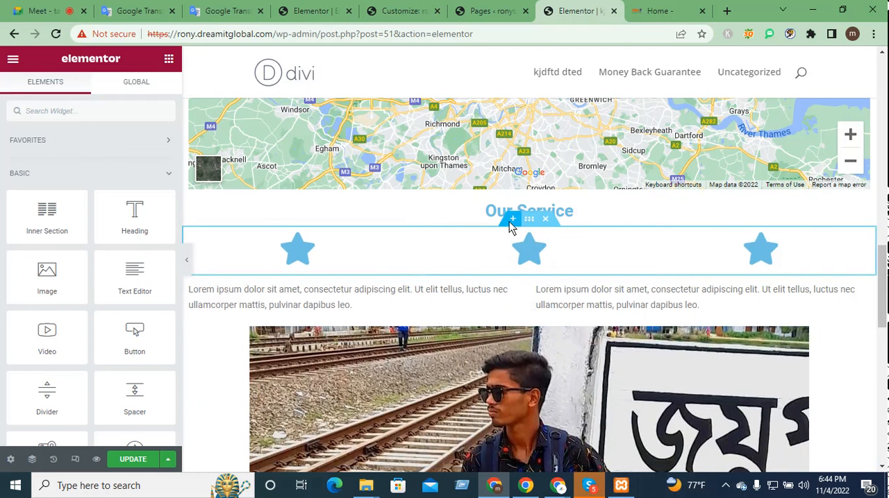
Step: Insert a three-column section under the "Our Service" heading and move it below the star icon row
key(ctrl+z)
click(515, 284)
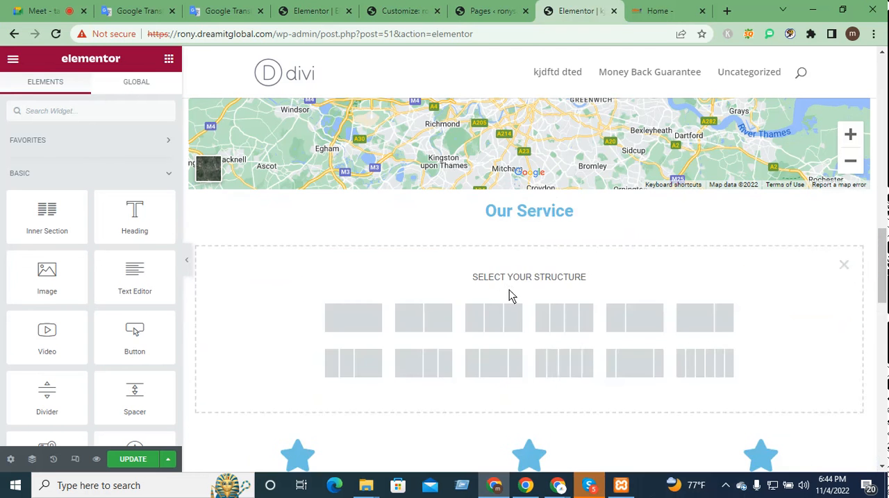
click(478, 327)
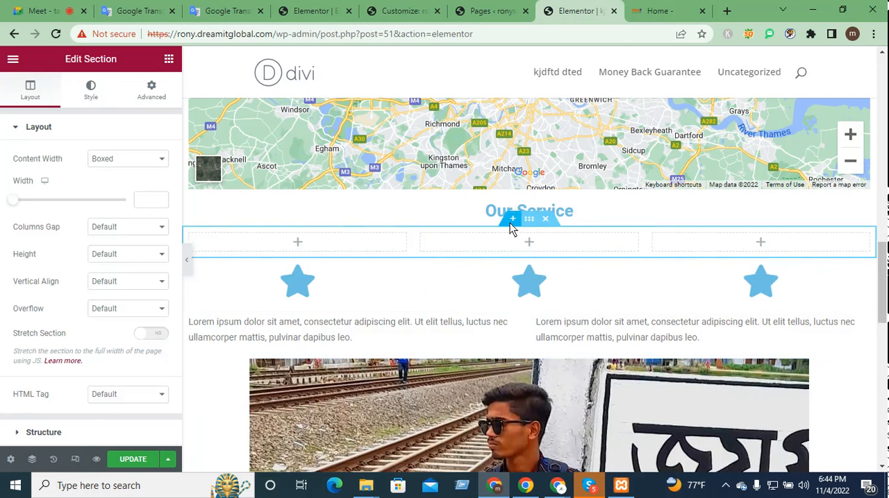
drag(527, 221, 537, 269)
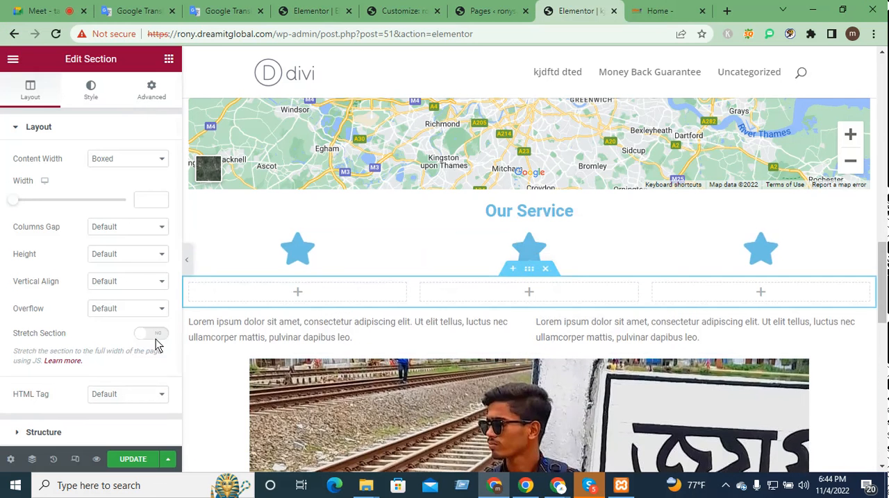
Step: Switch to the Dream IT Global home page and examine the "Our Services" heading and the description text under its service icons
key(ctrl+Tab)
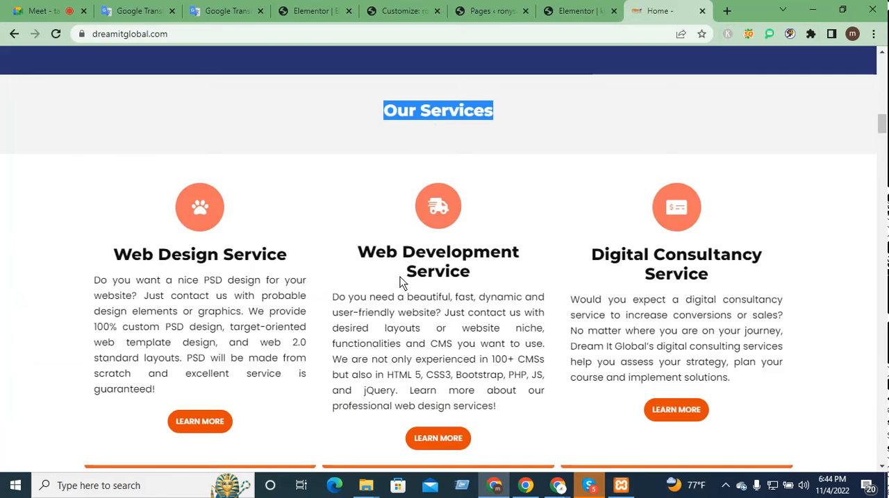
scroll(400, 283, up, 2)
drag(517, 243, 306, 244)
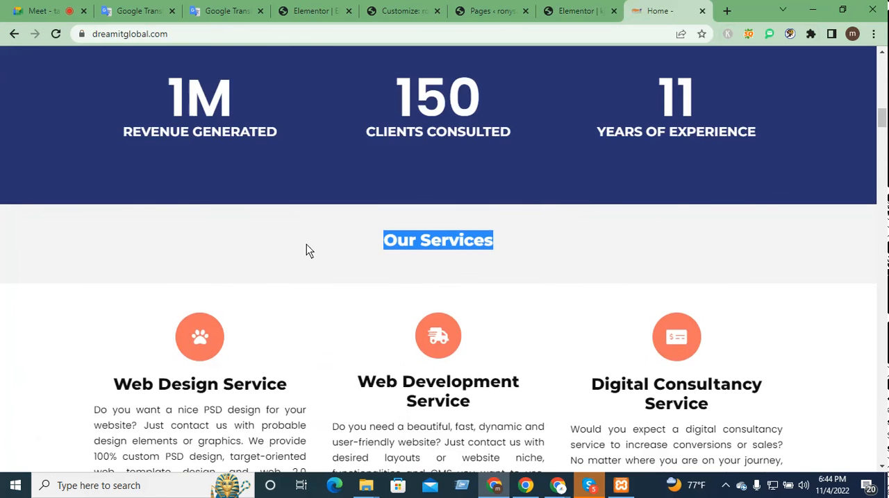
scroll(291, 299, down, 1)
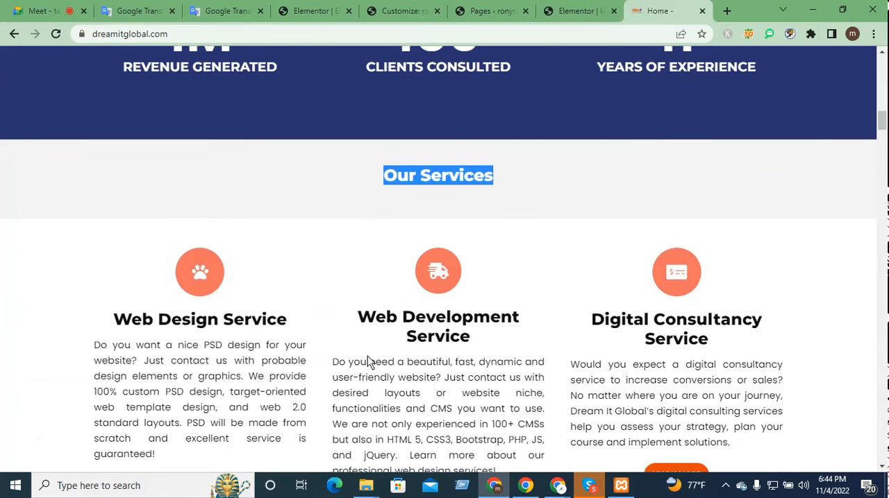
scroll(368, 361, down, 2)
drag(264, 293, 154, 231)
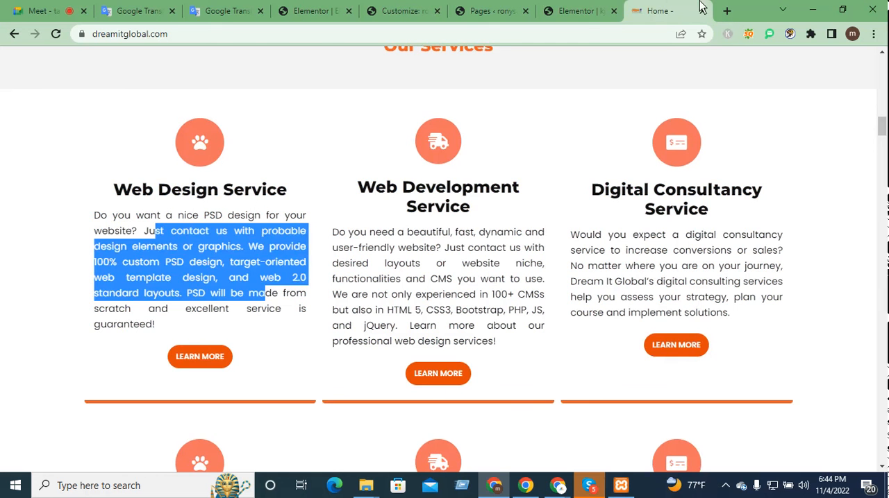
Step: Return to the Elementor page and add a Text Editor widget to each of the three columns below the star icons
click(589, 5)
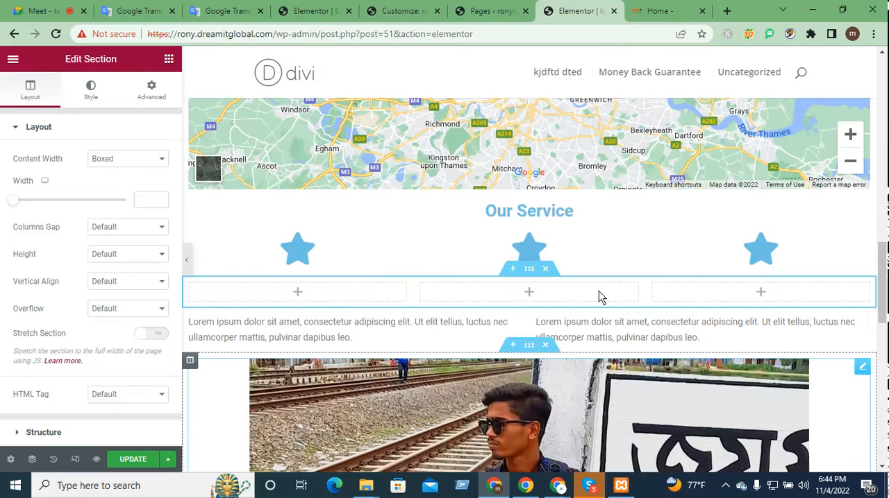
click(299, 292)
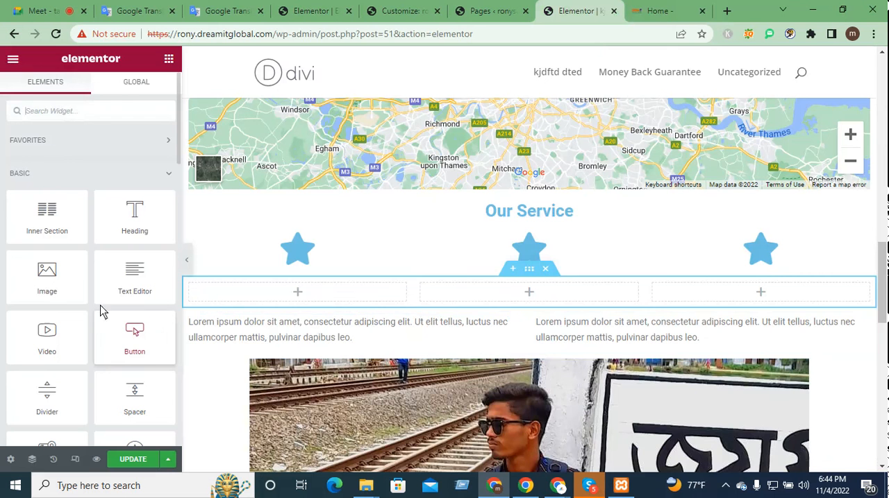
drag(136, 308, 284, 295)
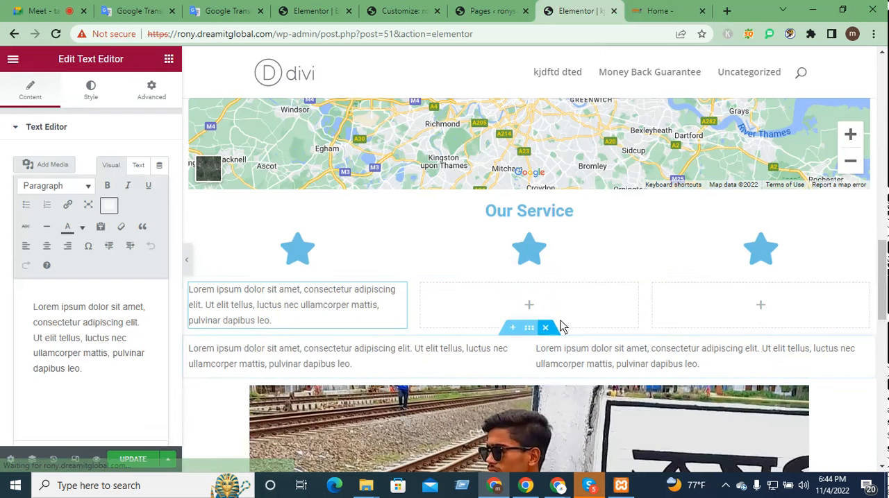
click(527, 308)
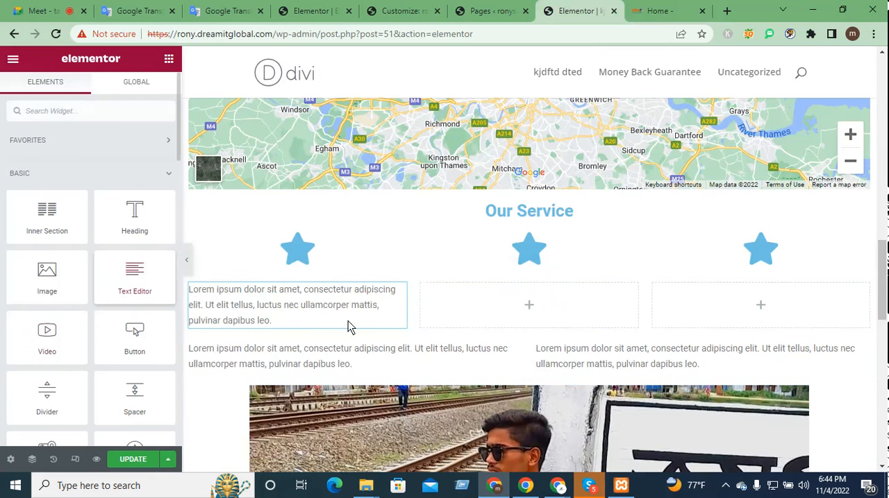
drag(233, 290, 569, 313)
drag(125, 284, 529, 309)
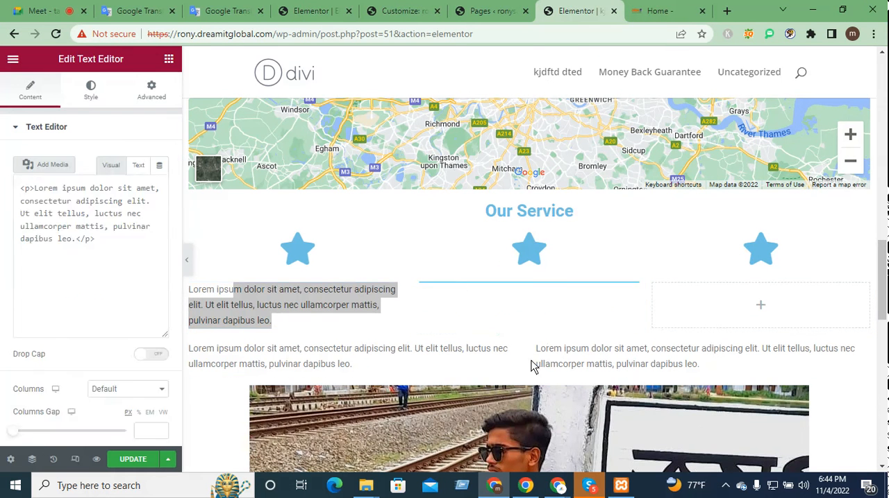
click(758, 308)
drag(135, 278, 762, 350)
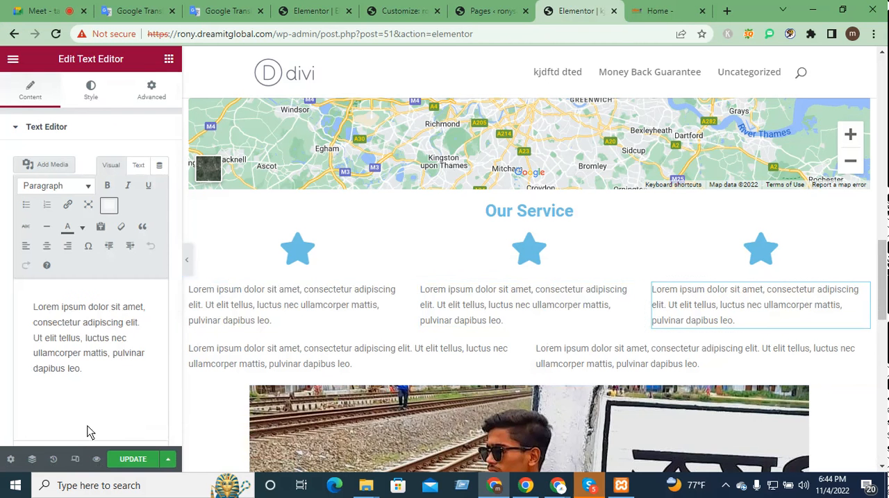
Step: Centre-align the placeholder paragraphs in the third and middle columns below the star icons
key(ctrl+a)
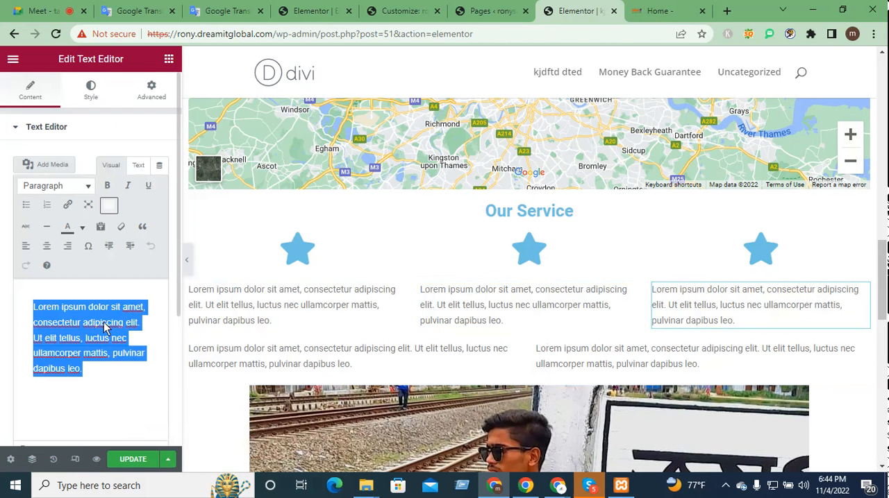
click(46, 249)
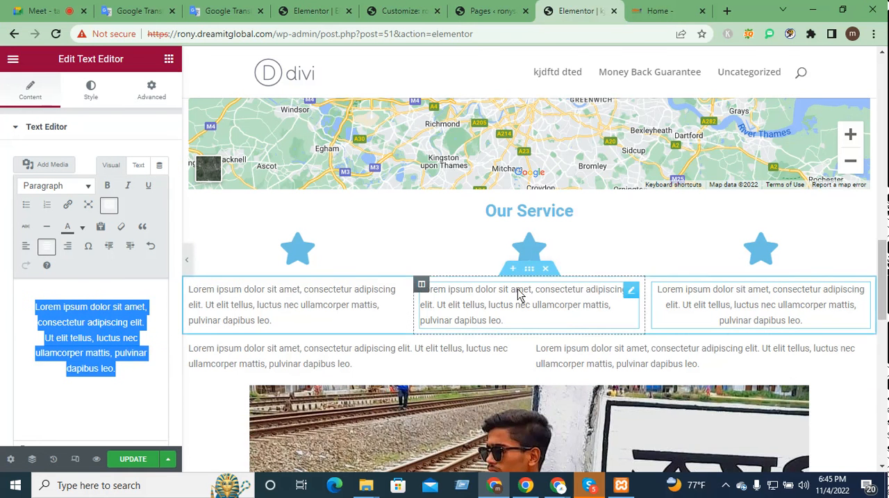
click(560, 311)
click(628, 296)
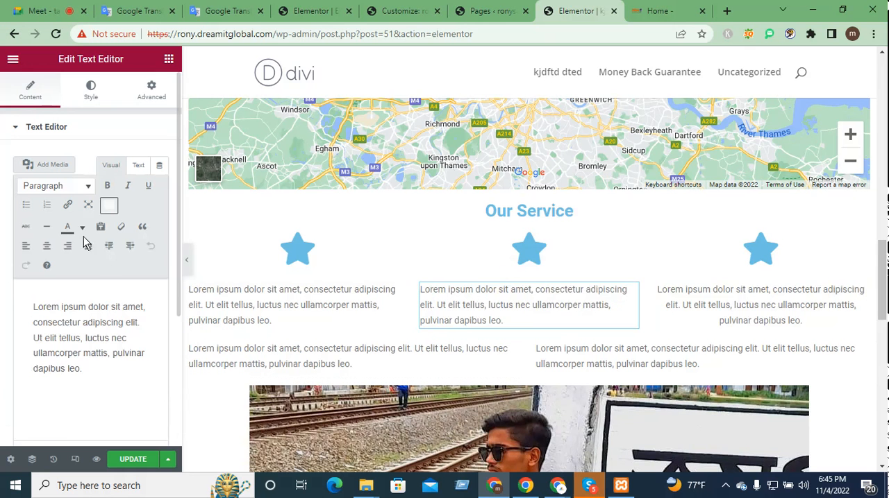
triple_click(103, 369)
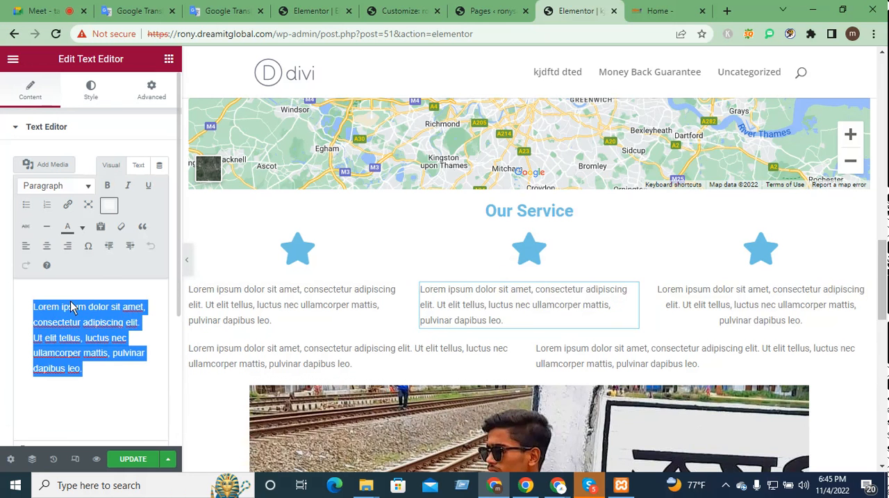
click(46, 245)
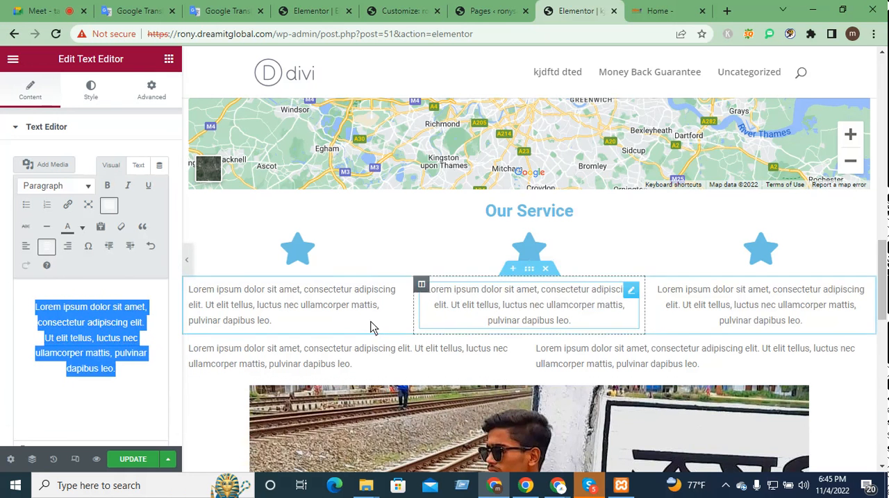
click(318, 328)
drag(397, 294, 396, 314)
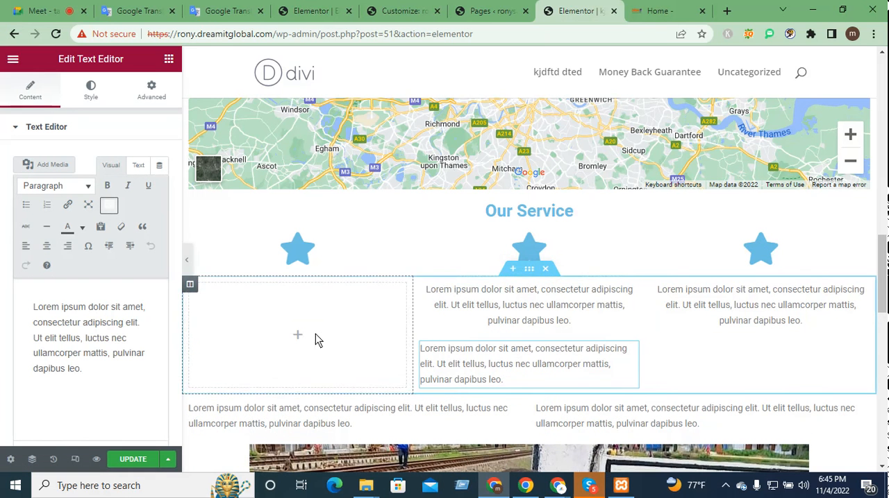
click(496, 364)
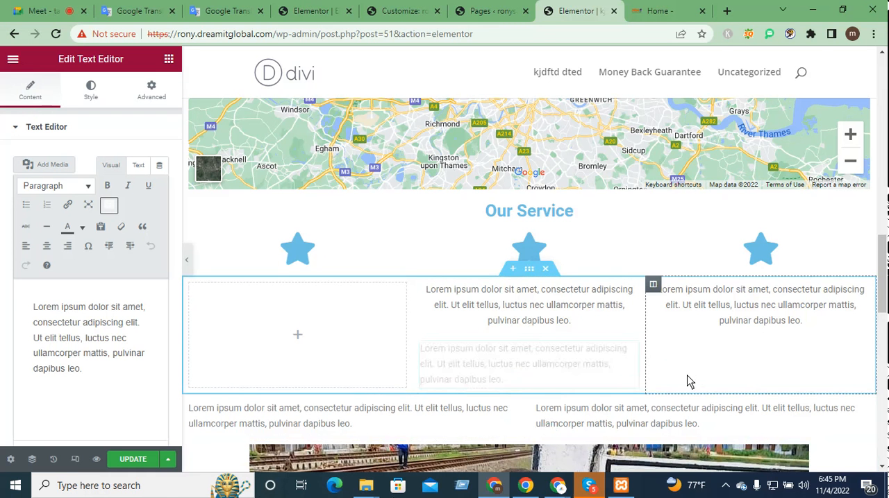
key(ctrl+z)
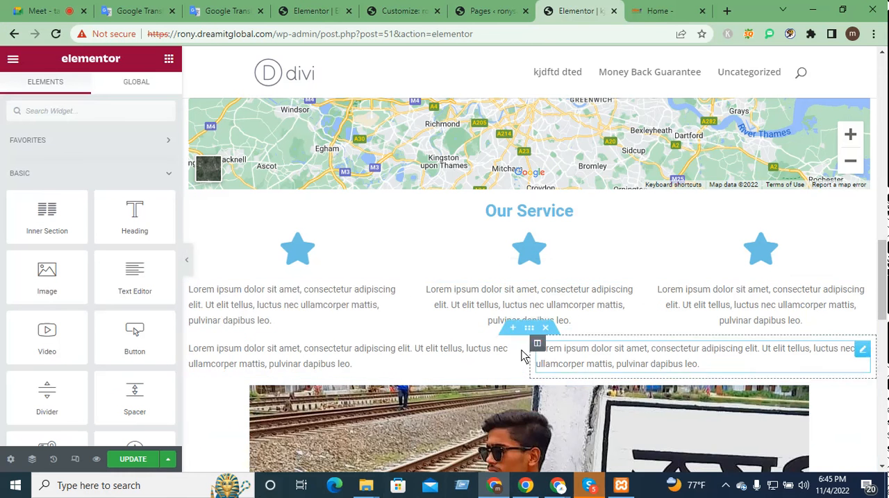
Step: Insert a single-column section directly below the three centred-text columns and add a centre-aligned Button widget to it
click(514, 329)
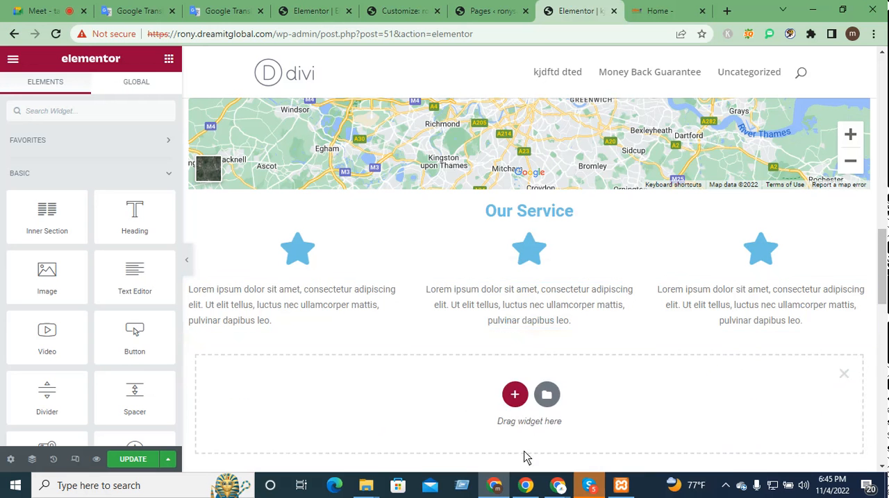
click(514, 394)
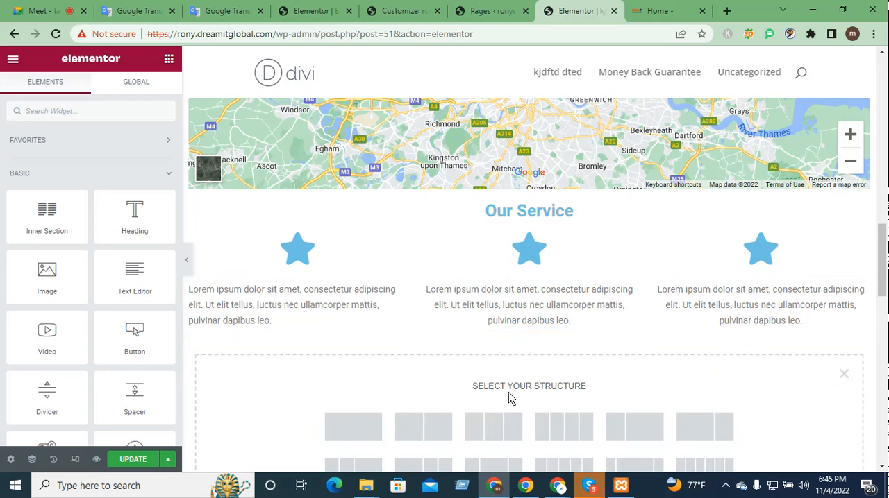
click(369, 436)
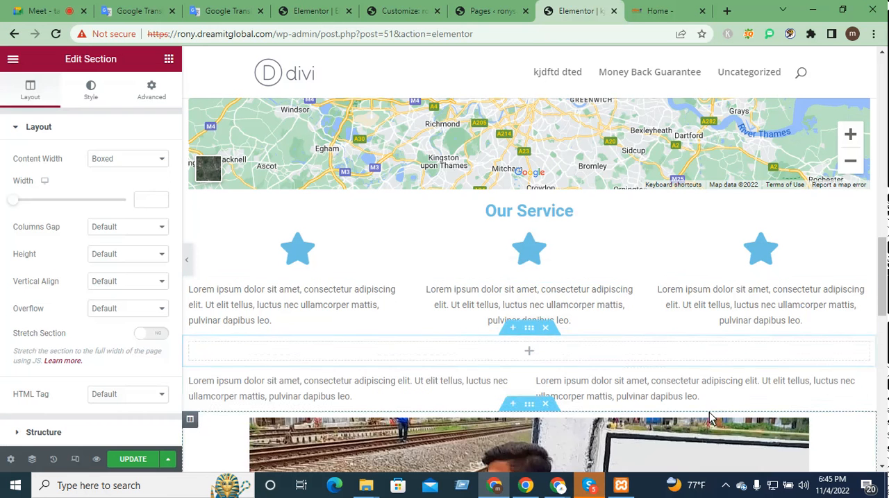
click(525, 353)
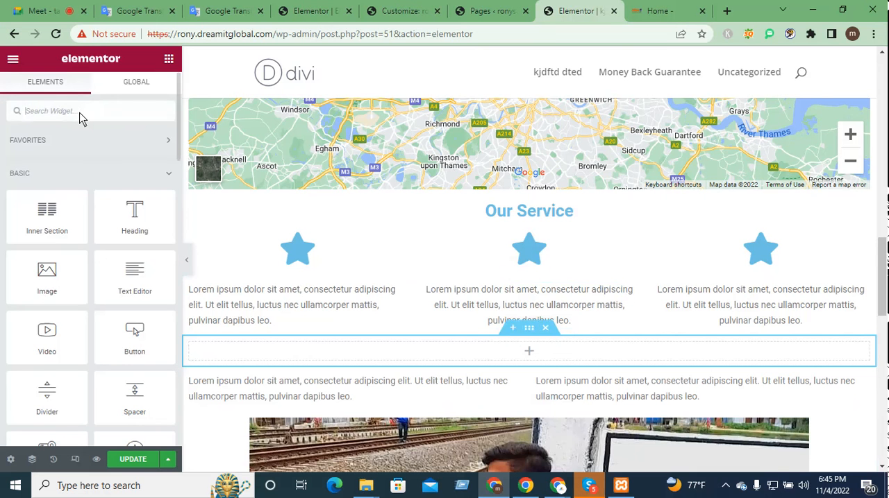
text(bu)
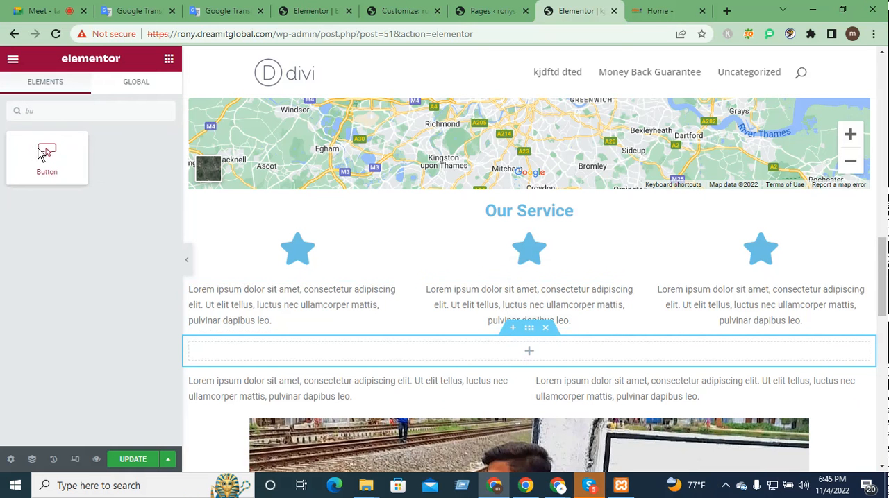
drag(40, 154, 528, 361)
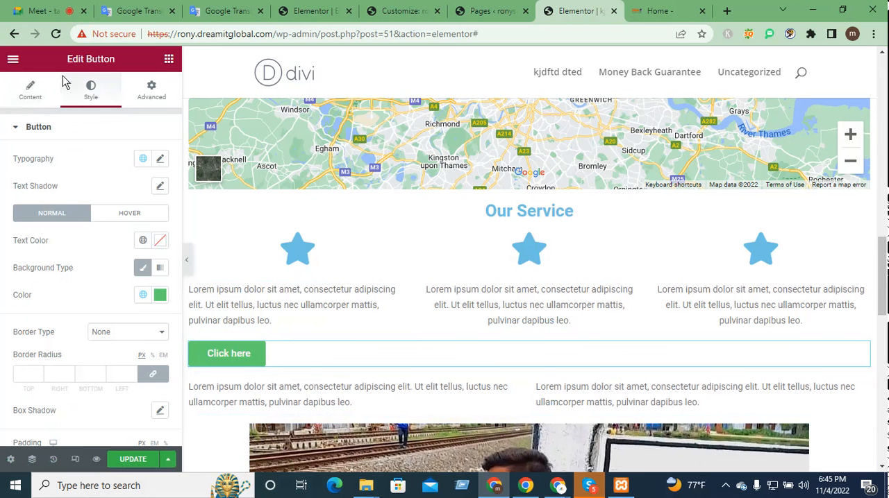
click(39, 89)
click(126, 255)
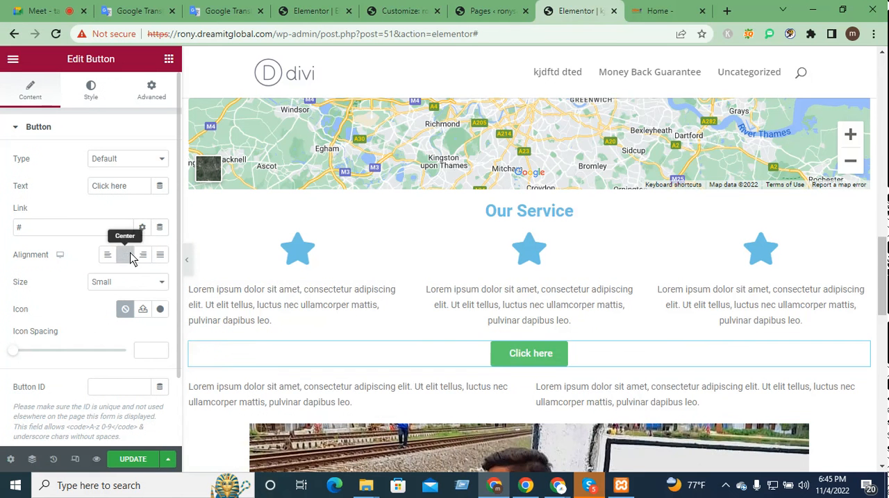
Step: Set the "Click here" button's background colour to orange #CE8561 and update the page
click(93, 101)
click(160, 295)
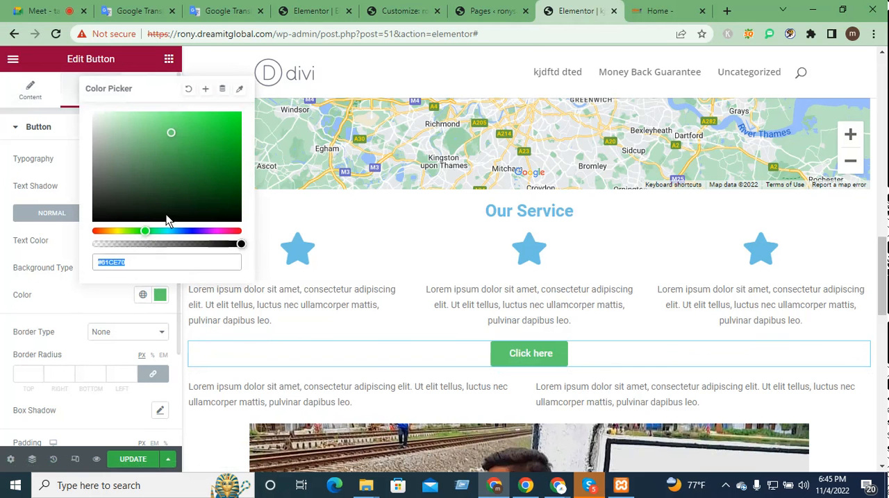
click(98, 238)
click(101, 232)
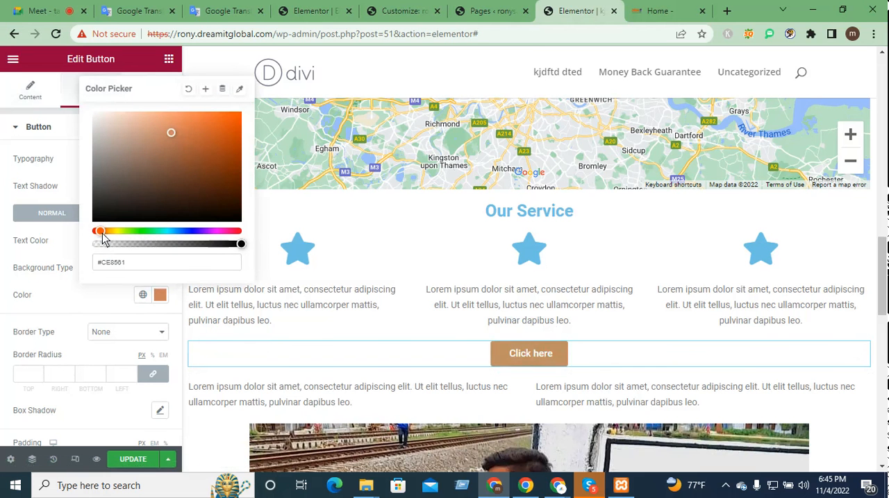
click(134, 460)
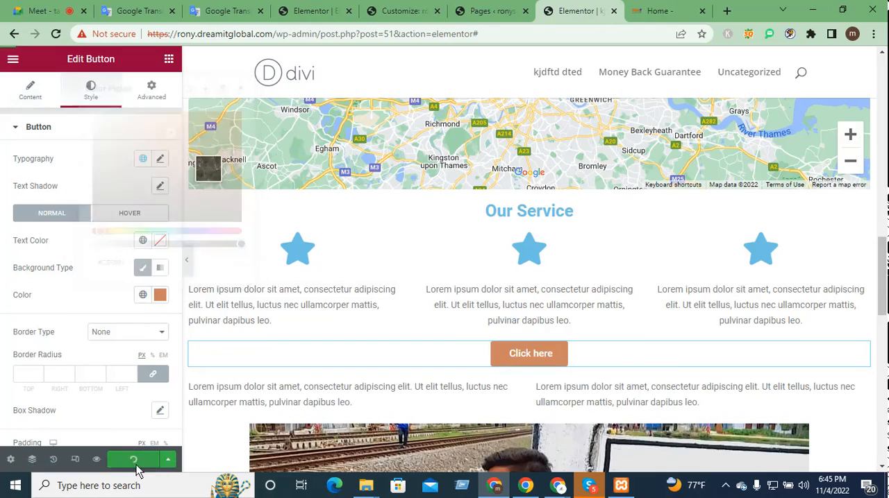
Step: Compare the area around the new button with the service columns on the Dream IT Global home page
scroll(698, 278, up, 11)
scroll(704, 313, down, 20)
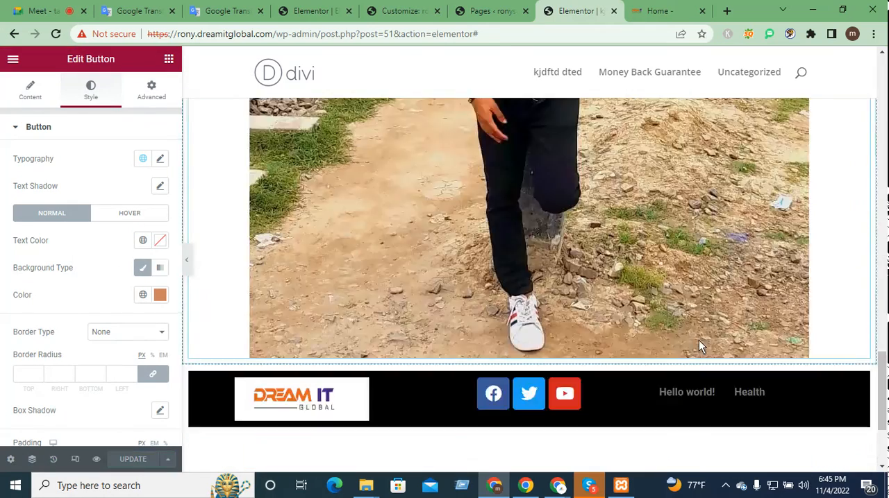
scroll(699, 341, down, 1)
click(660, 10)
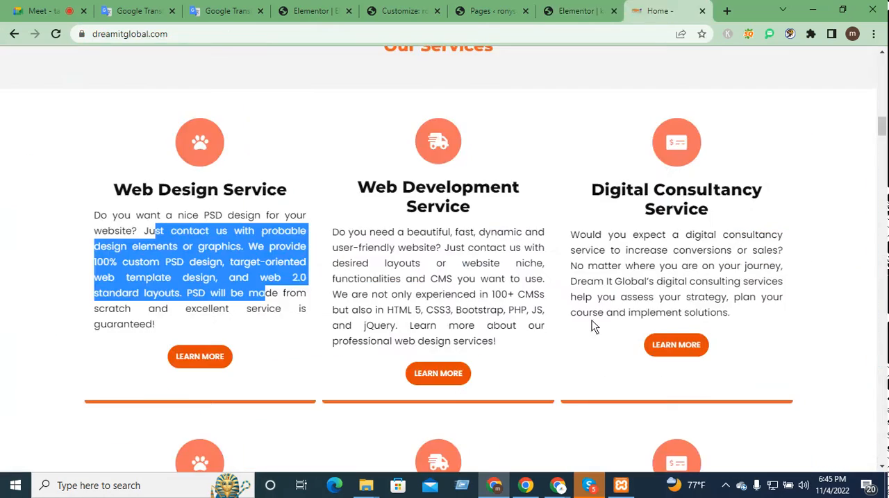
click(559, 10)
scroll(554, 186, up, 2)
Step: View the published "kjdftd dted" page from the WordPress Pages list and review its "Our Service" area
click(510, 10)
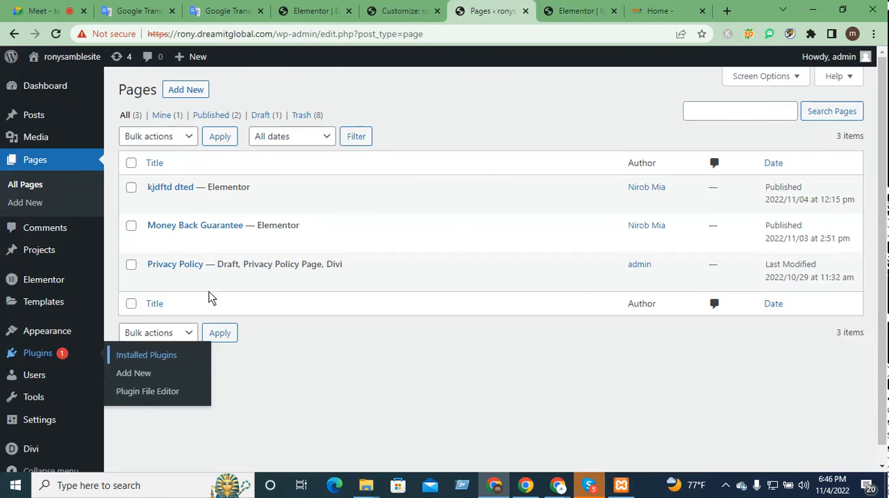
mouse_move(261, 204)
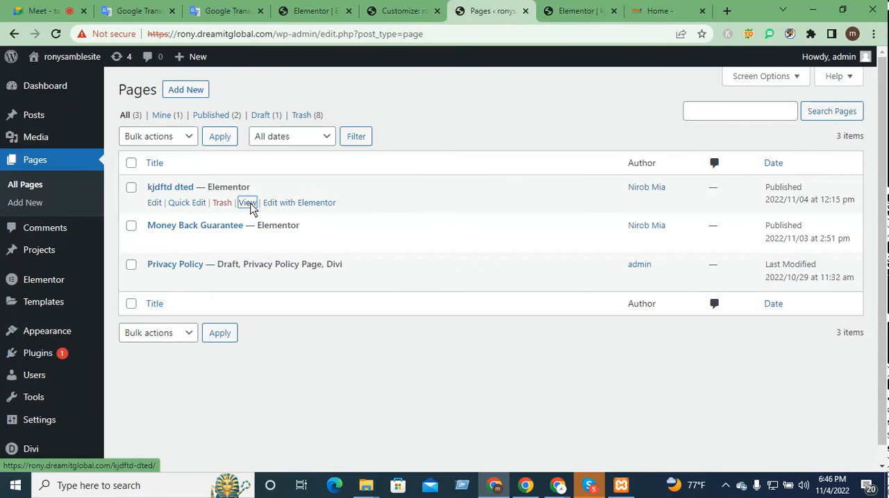
click(250, 204)
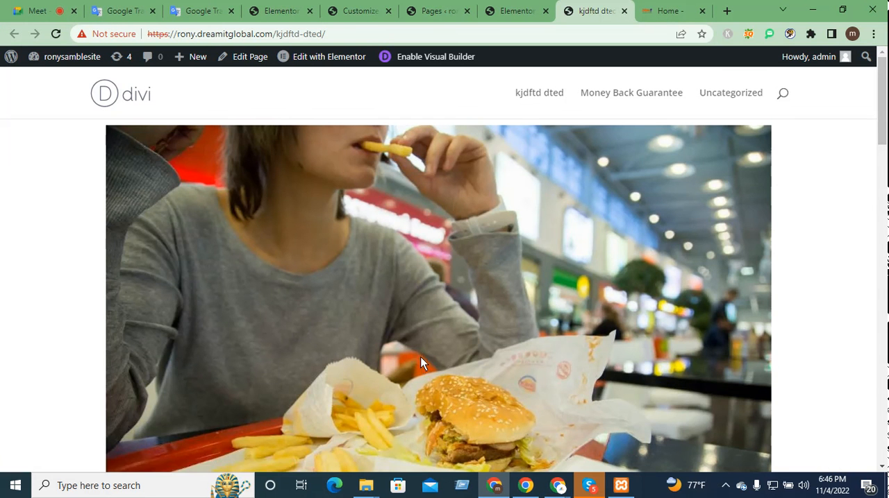
scroll(421, 363, down, 5)
scroll(601, 395, down, 5)
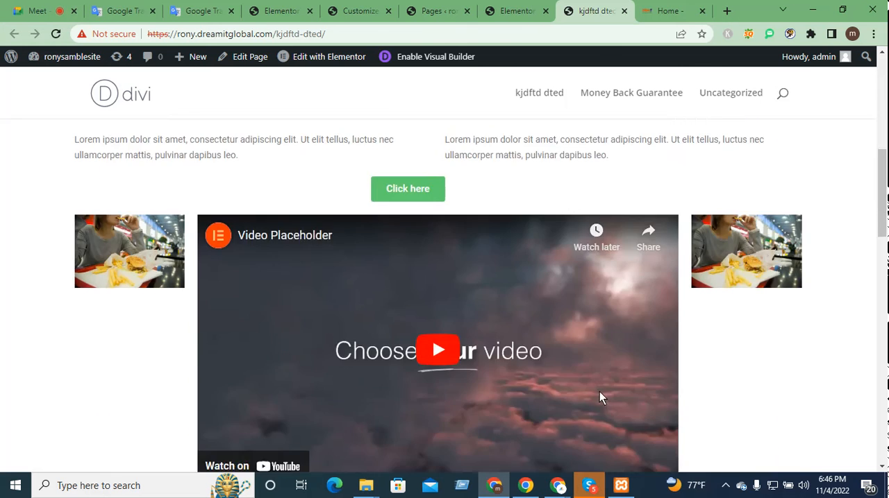
scroll(594, 393, down, 10)
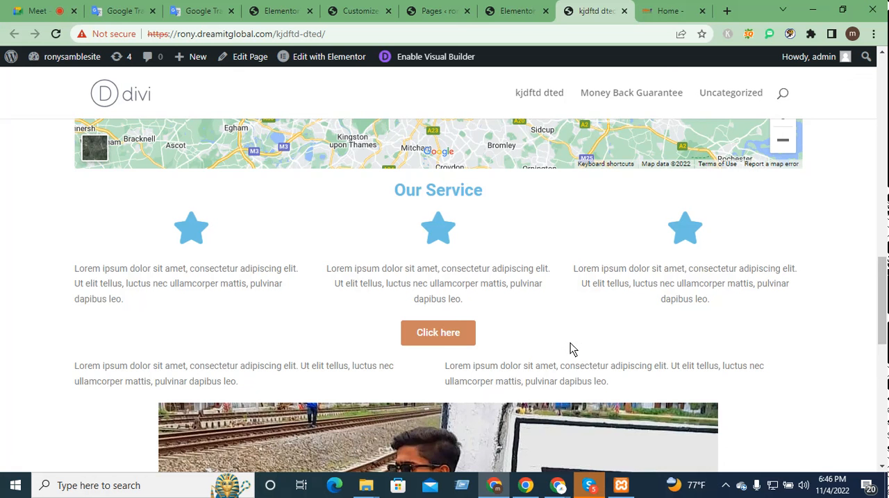
scroll(570, 349, up, 3)
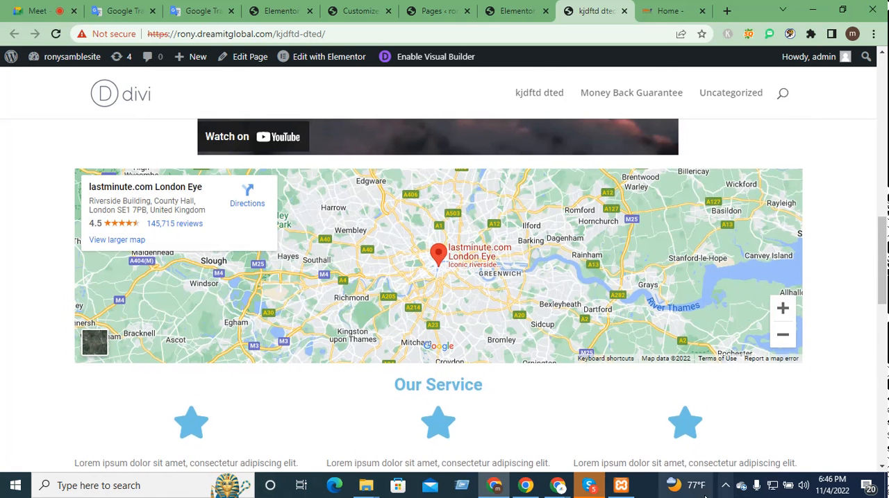